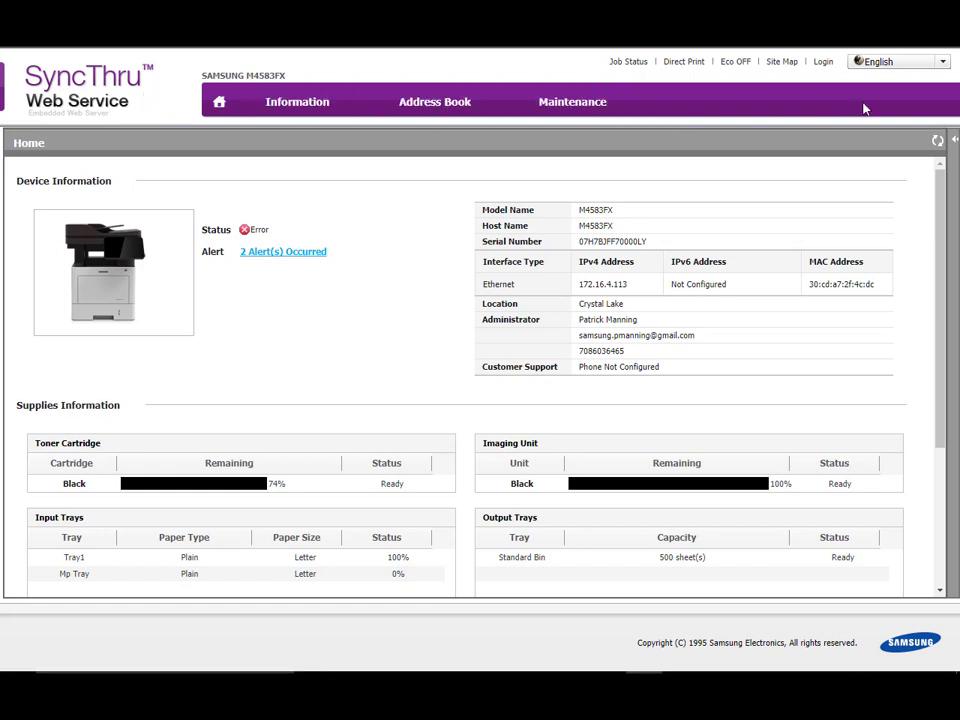
Log in to the printer's web service with the ID admin and the account password
click(822, 64)
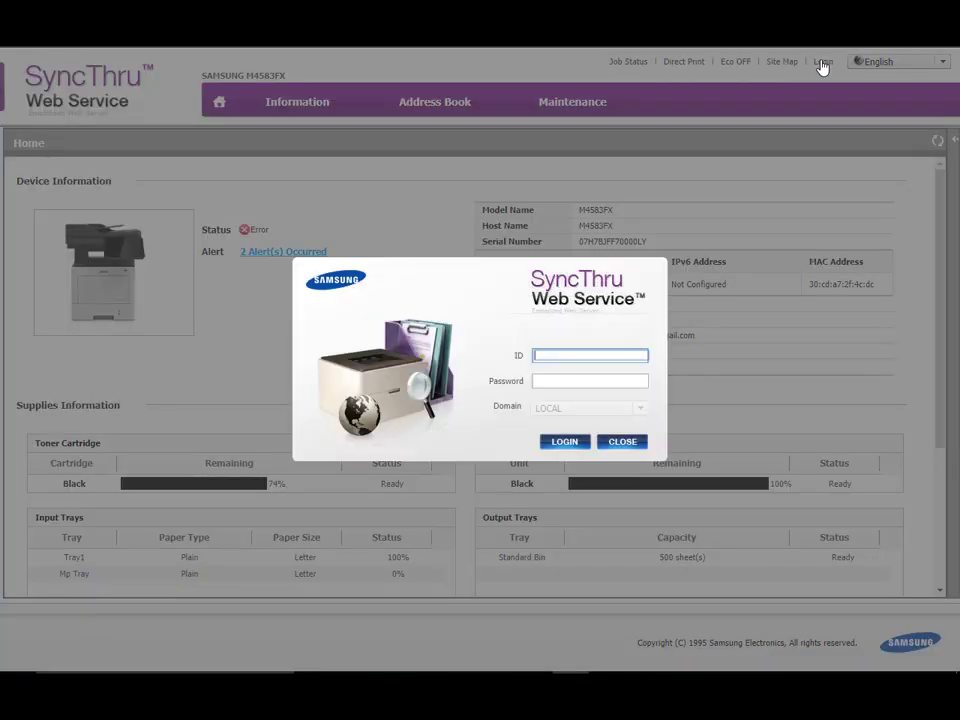
text(admin)
key(Tab)
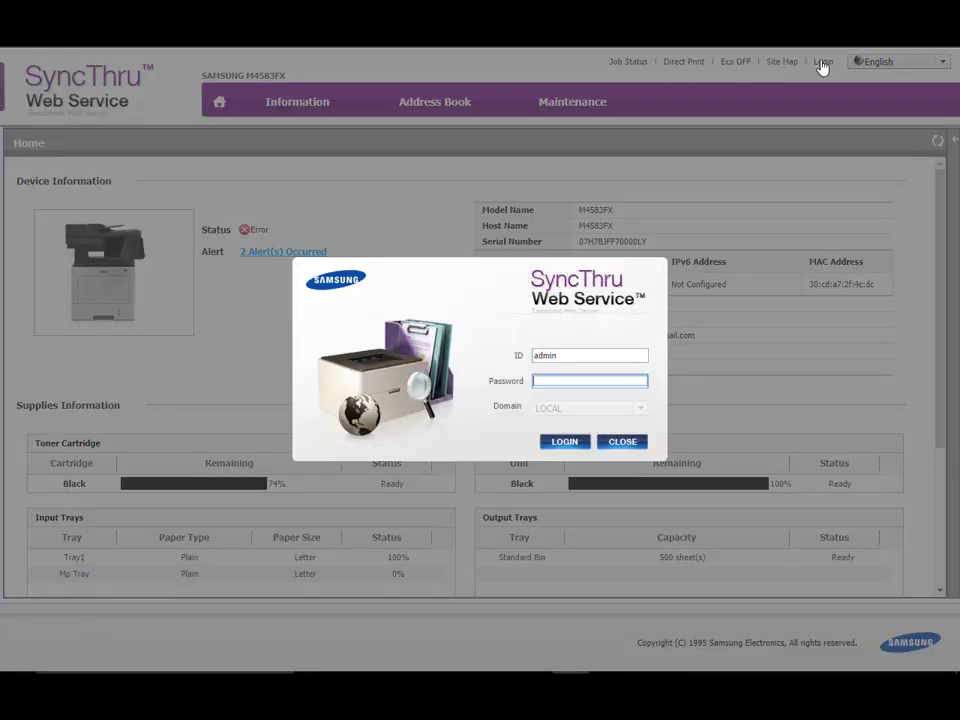
text(**********)
key(Return)
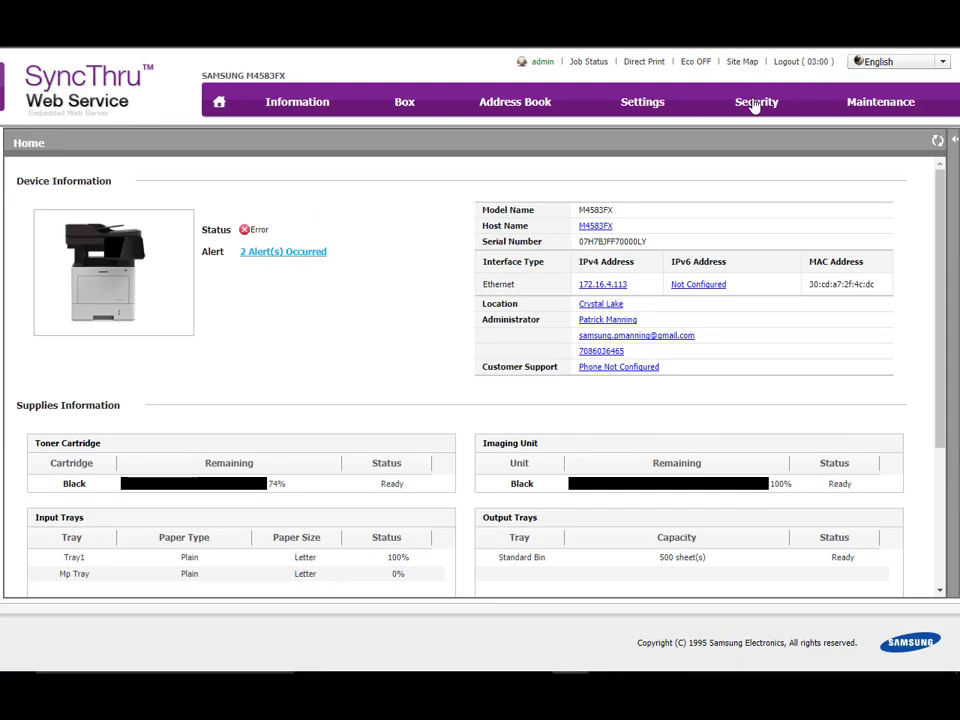
Open the User Access Control security settings and apply Device Authentication as the authentication mode
mouse_move(754, 109)
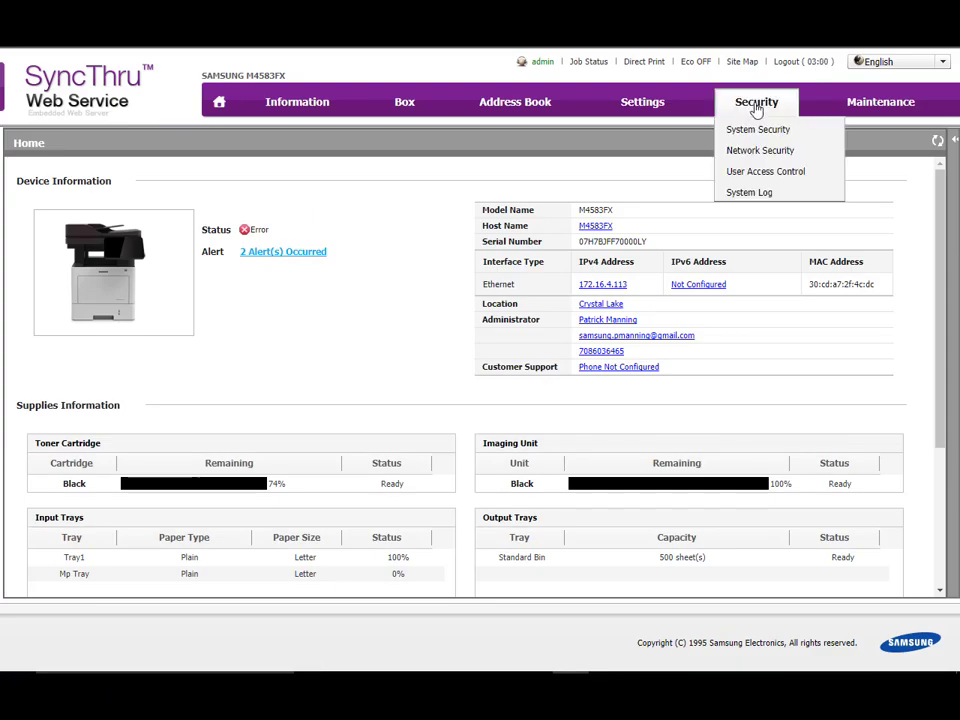
click(761, 176)
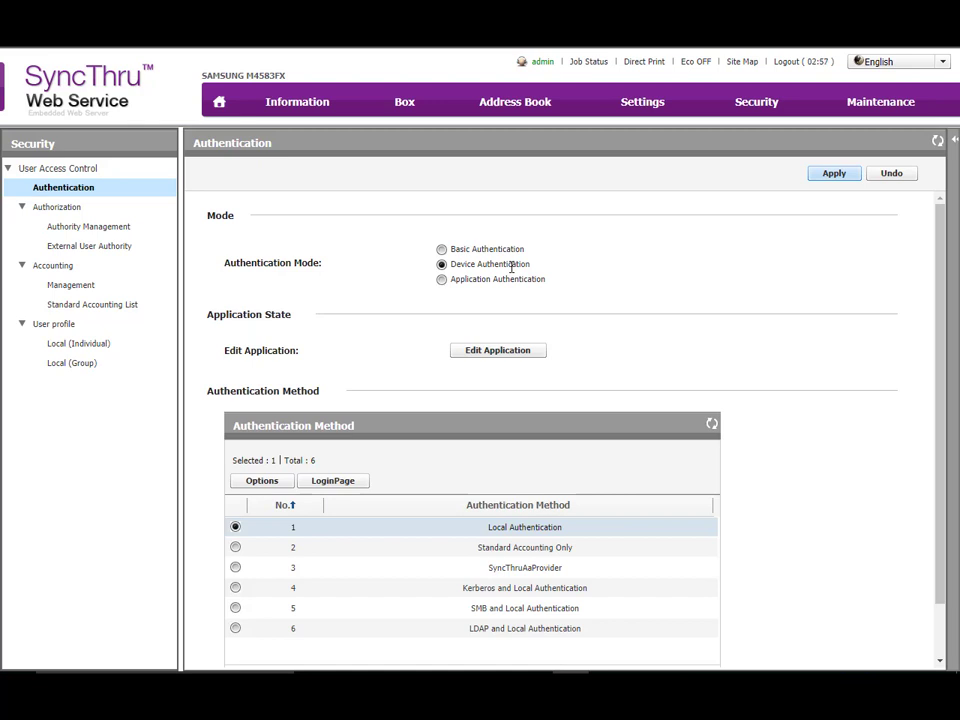
click(440, 267)
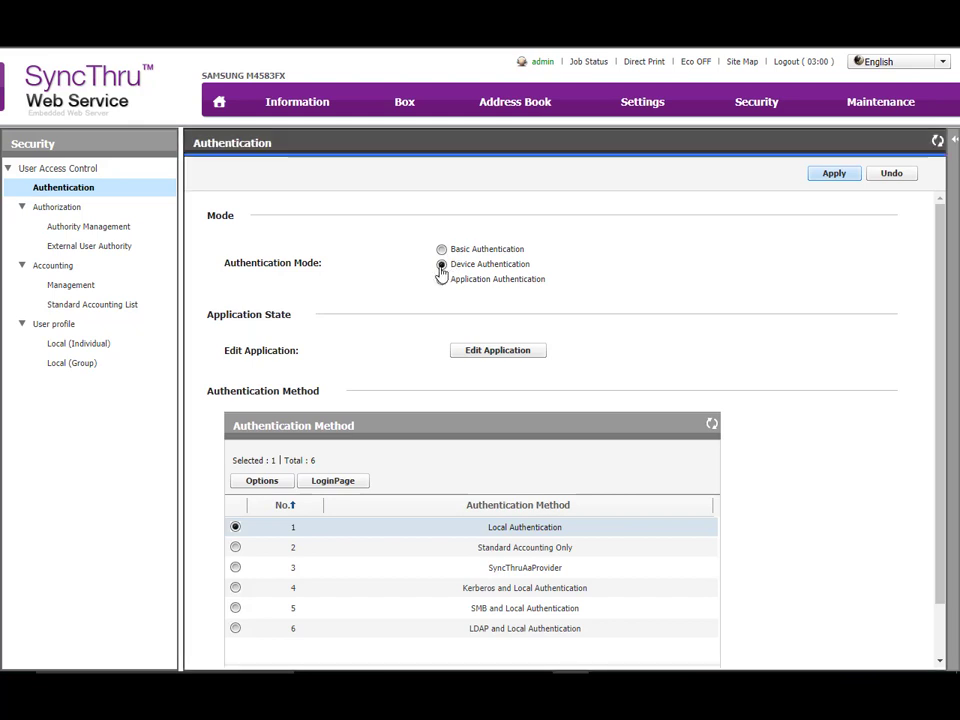
click(849, 176)
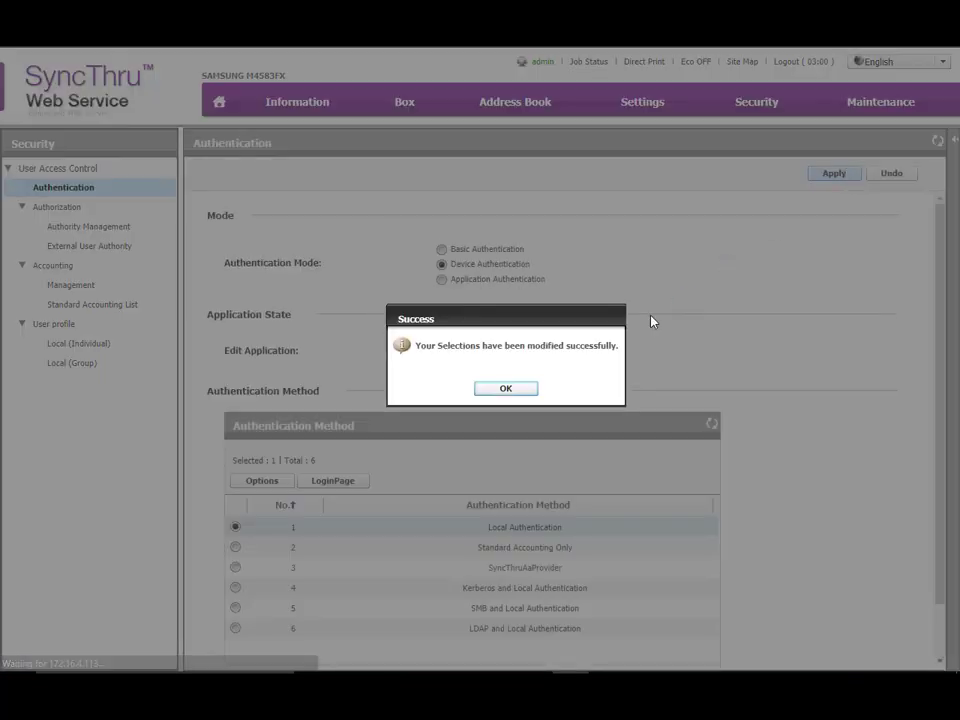
click(503, 389)
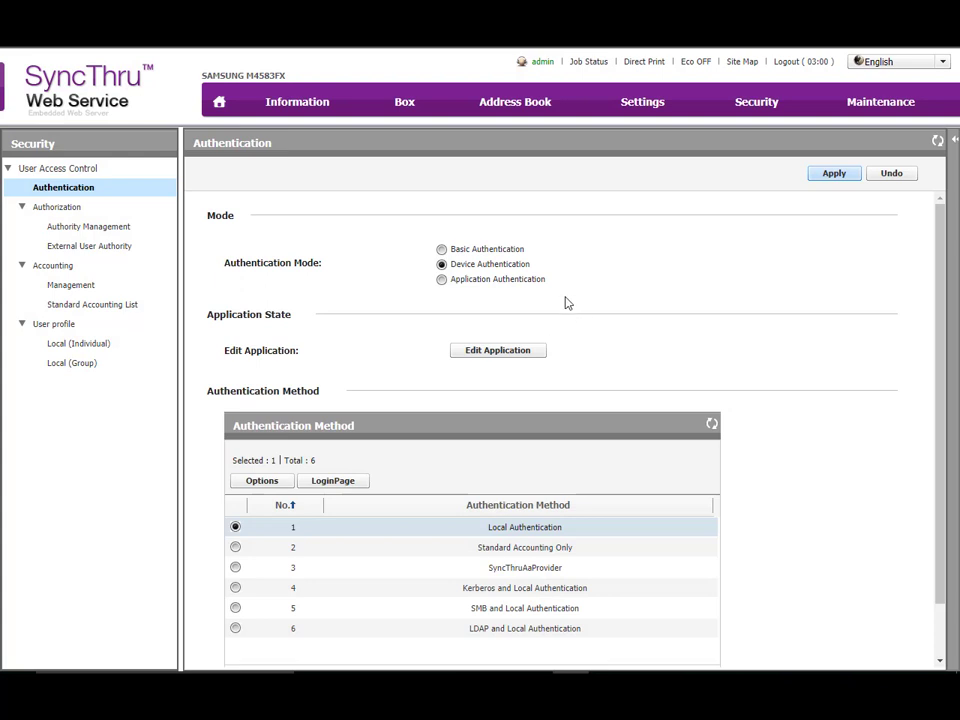
Open the Local Authentication options and examine the login identification and login restriction settings
scroll(393, 357, down, 1)
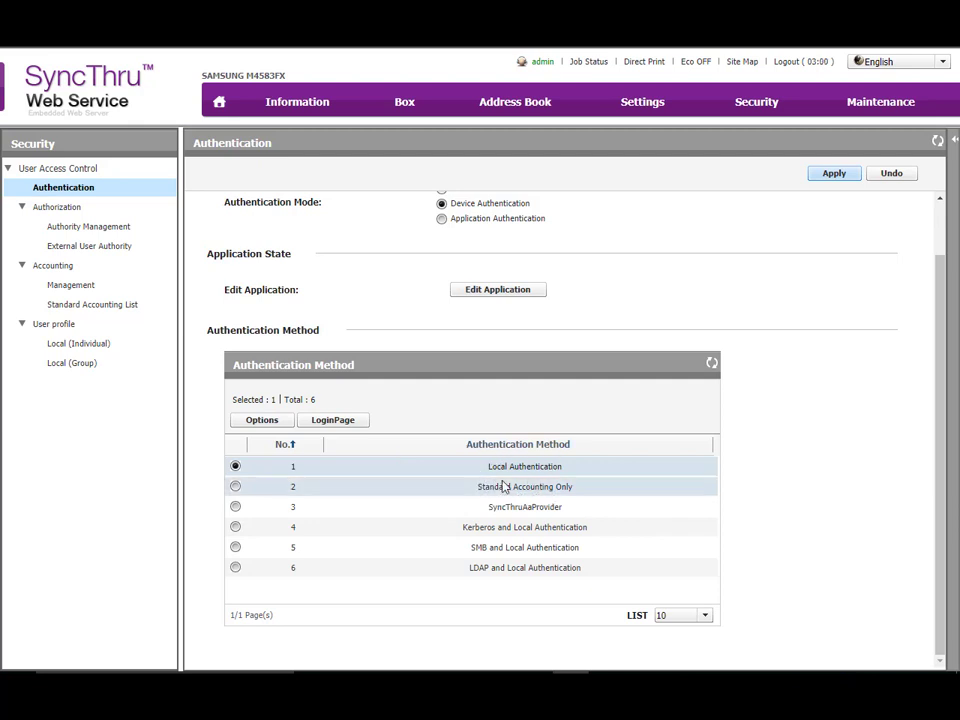
click(263, 421)
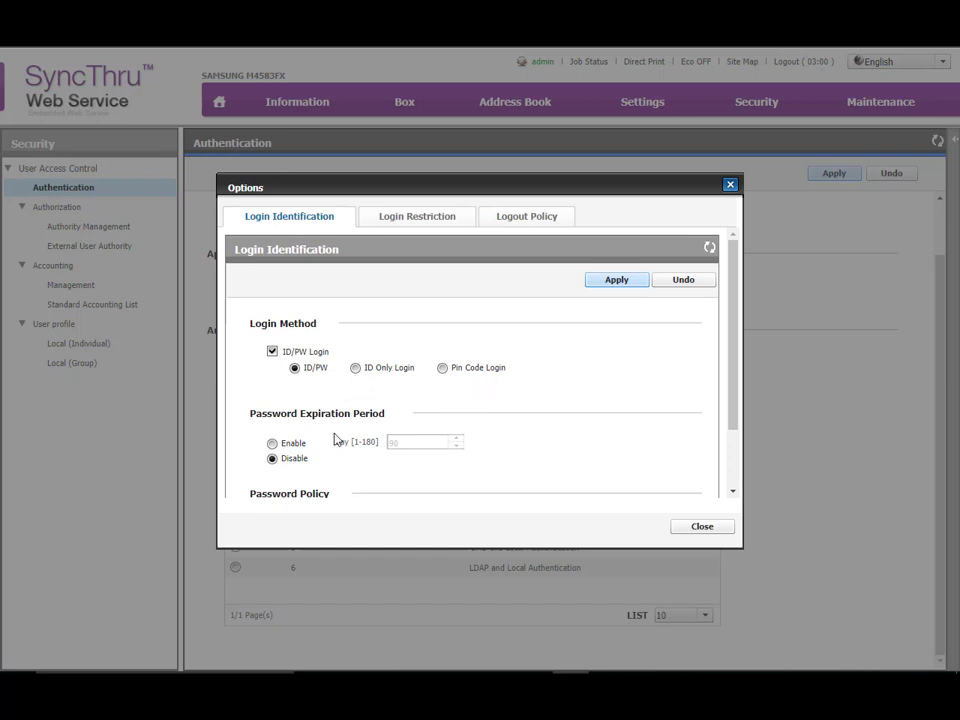
scroll(346, 452, down, 2)
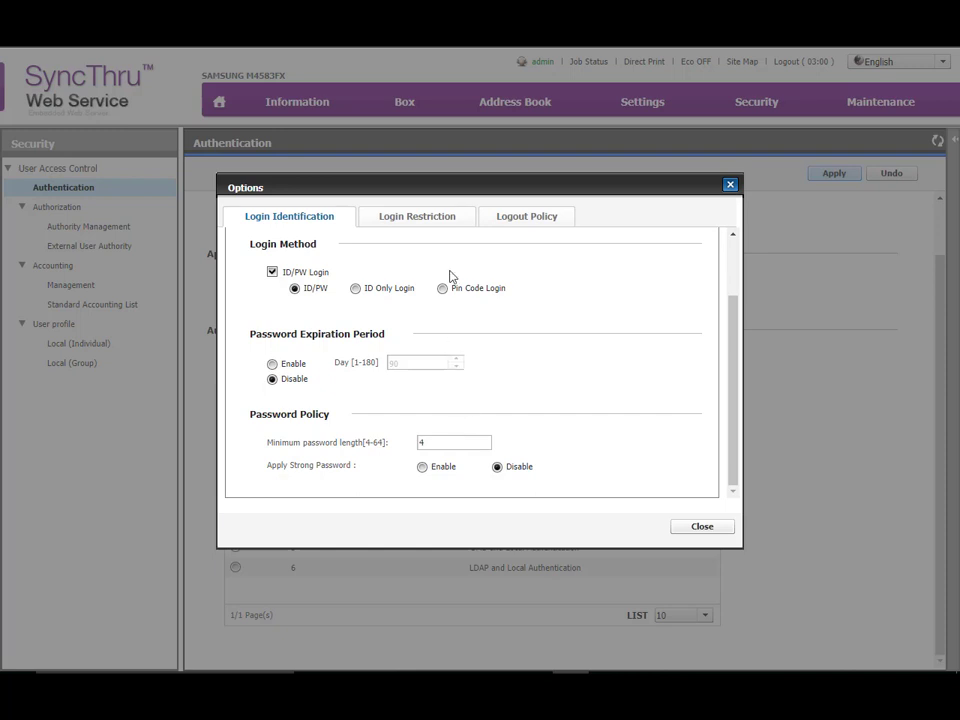
click(430, 220)
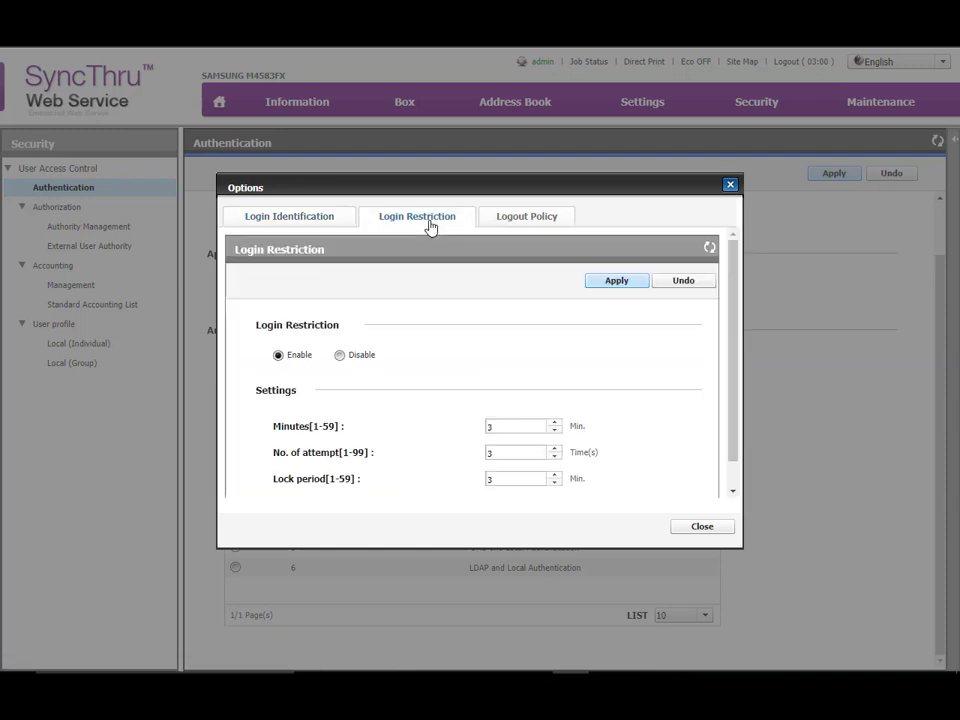
click(342, 355)
Apply the Logout Policy settings for Local Authentication and close its options
click(533, 221)
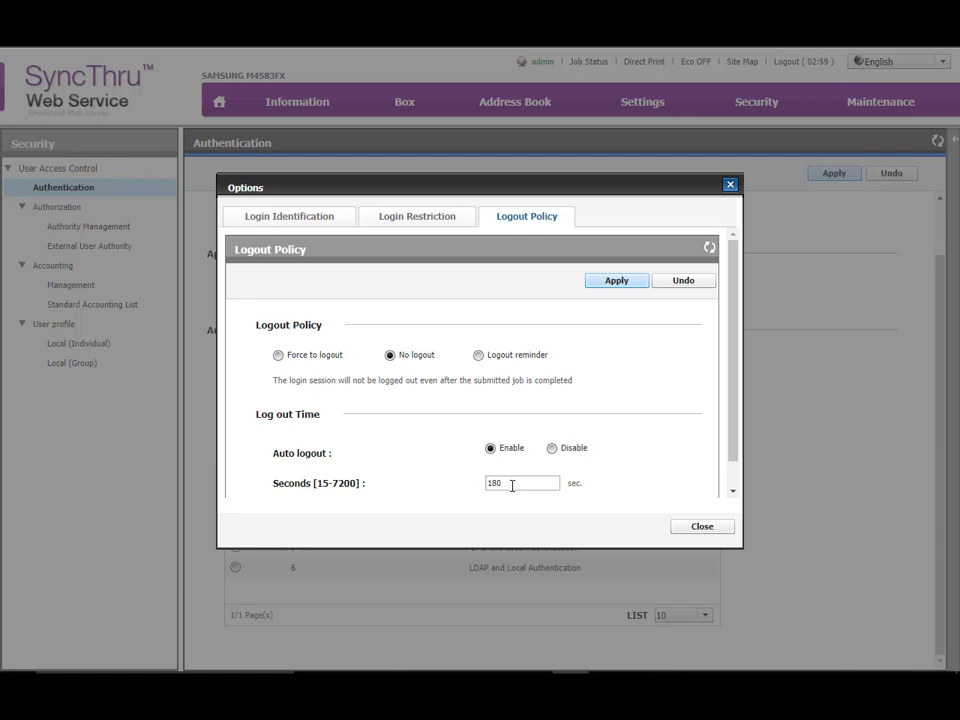
click(617, 281)
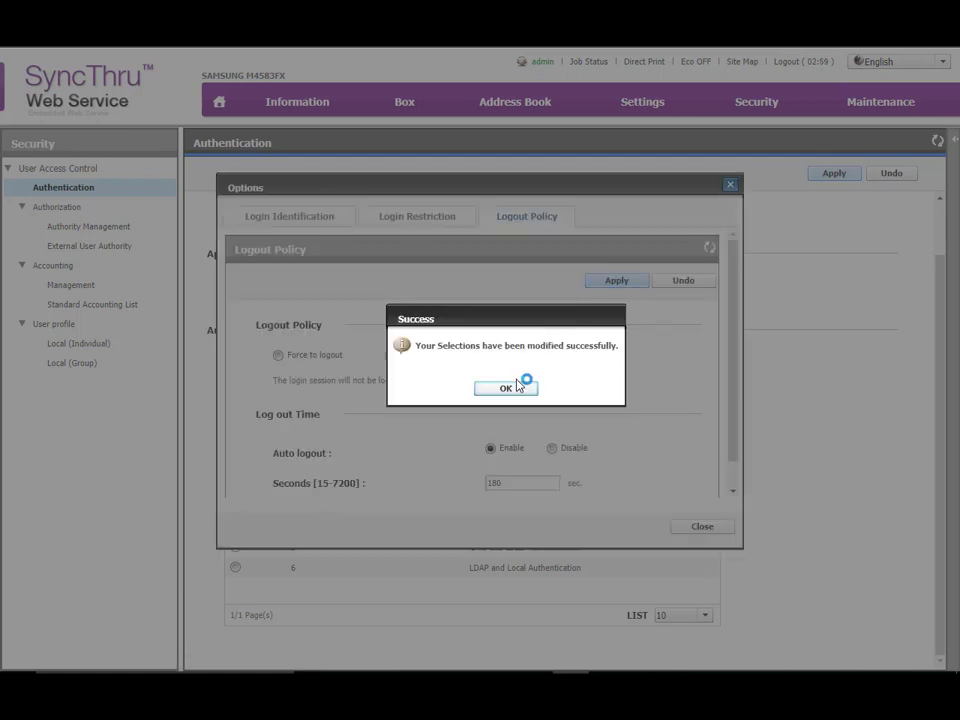
click(514, 389)
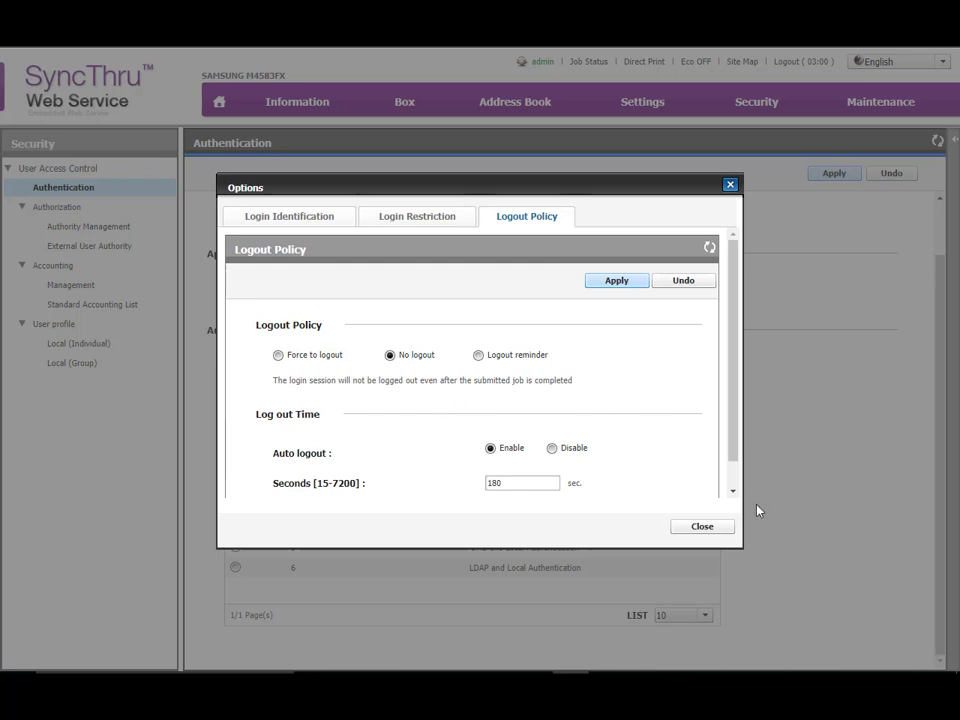
click(700, 526)
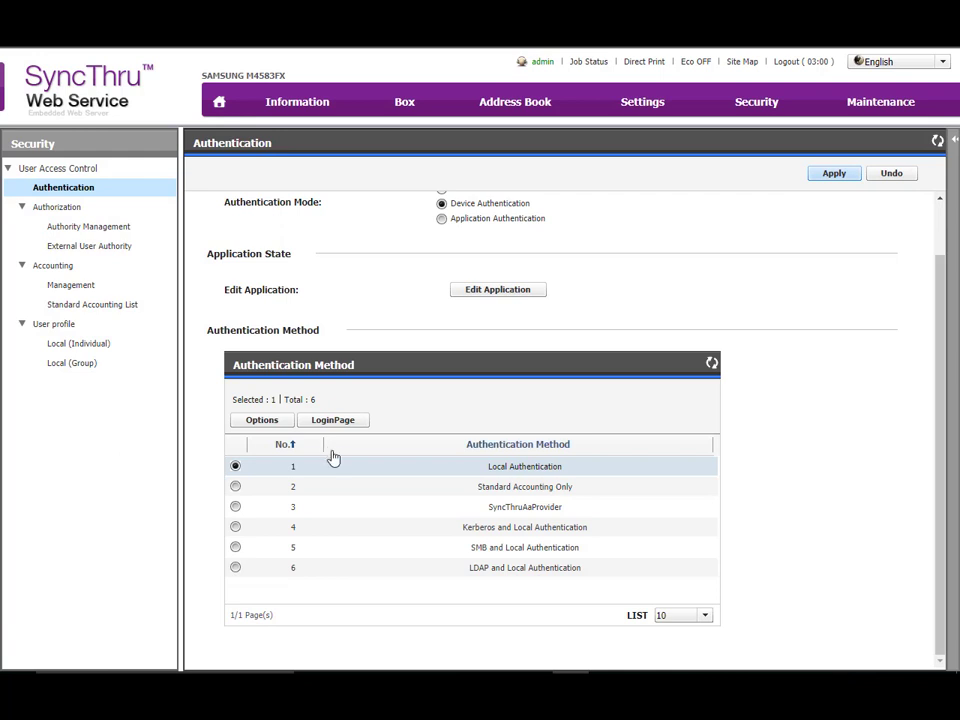
Select the Standard Accounting Only method and review its login and logout options
click(235, 486)
click(260, 420)
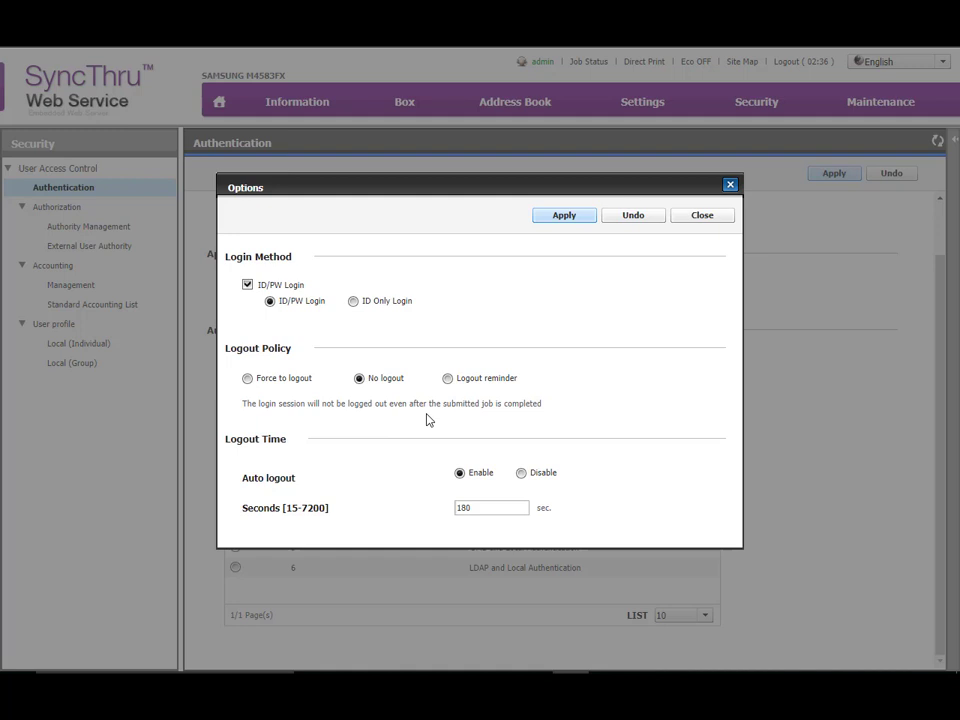
click(706, 219)
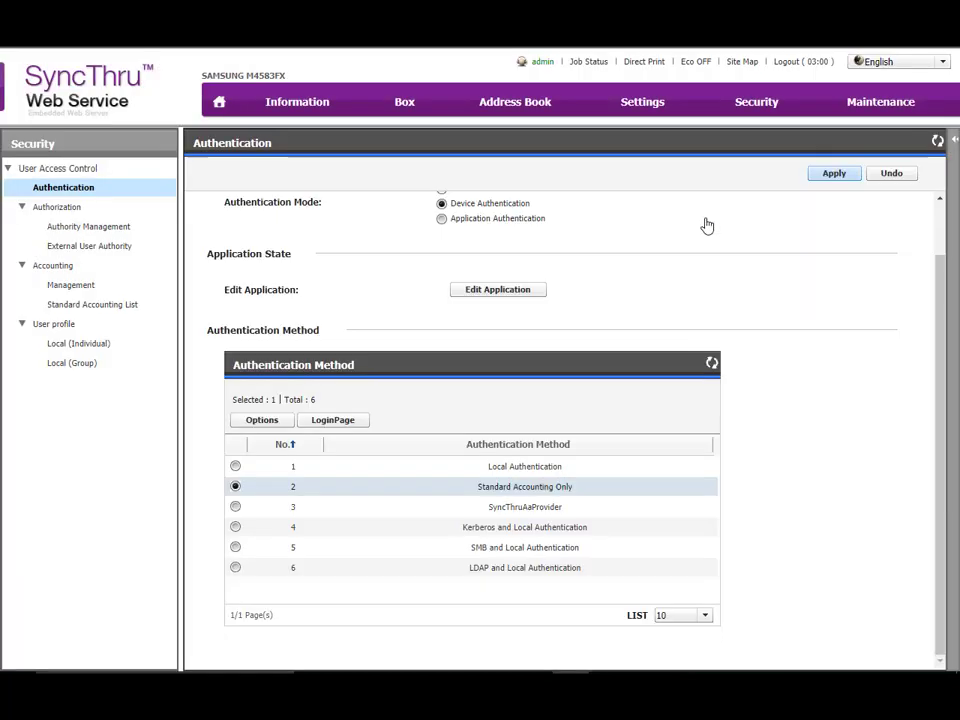
Choose Local Authentication as the authentication method and apply the selection
click(236, 466)
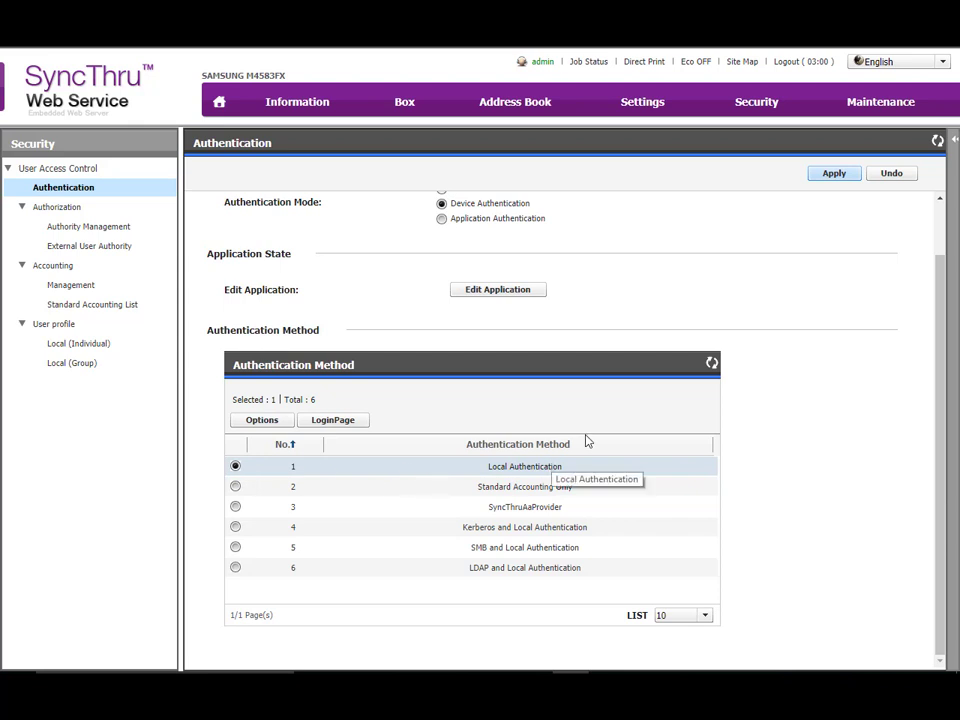
click(829, 177)
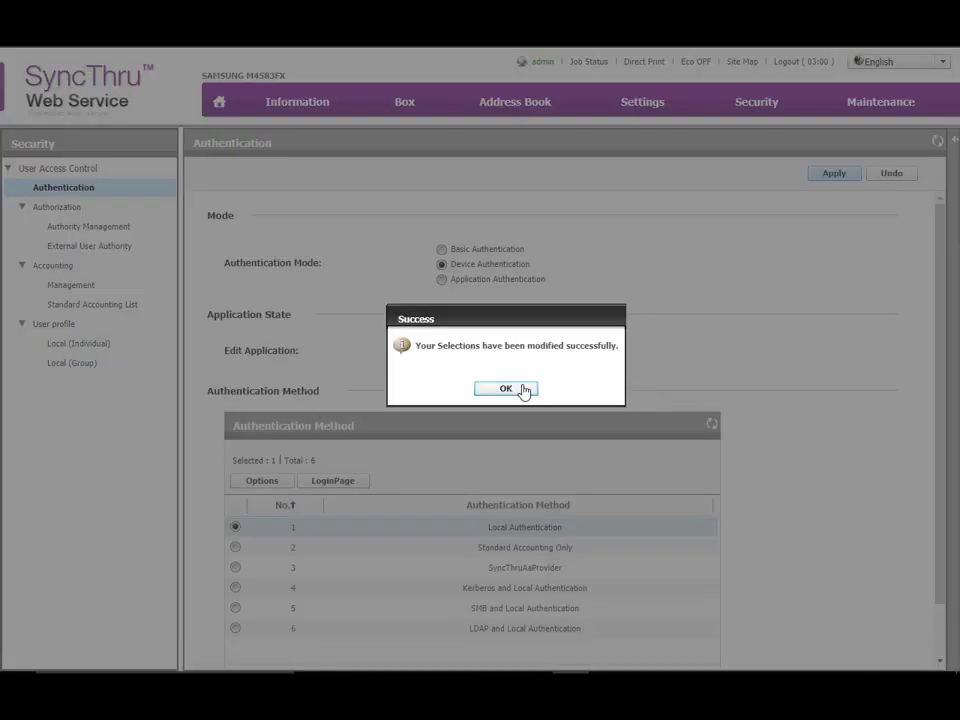
click(516, 388)
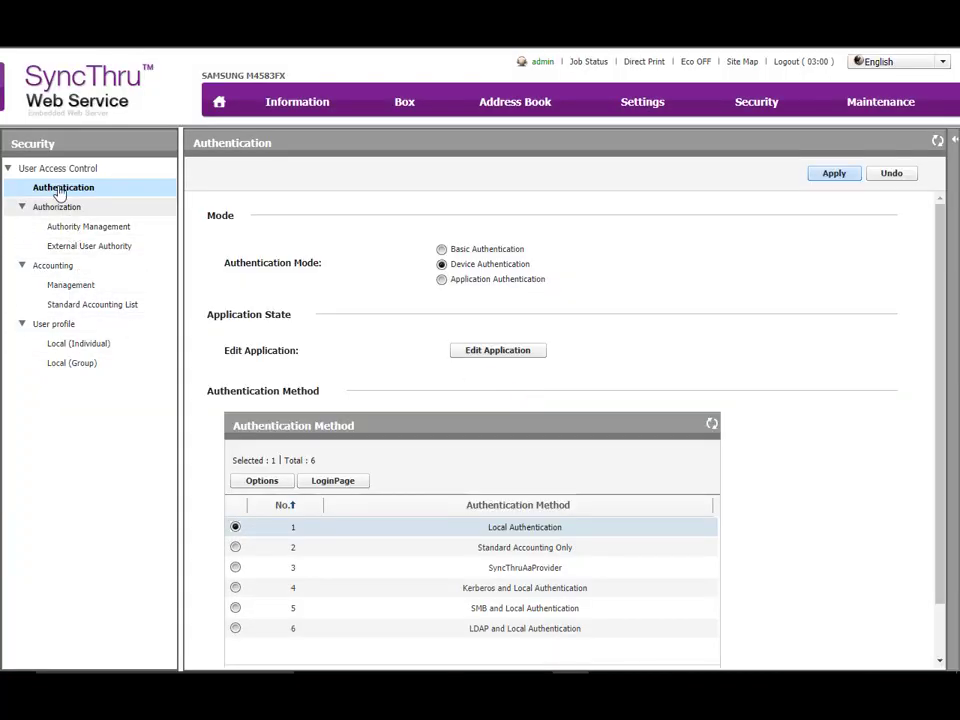
Open the BW_Only role in Authority Management for editing
click(64, 228)
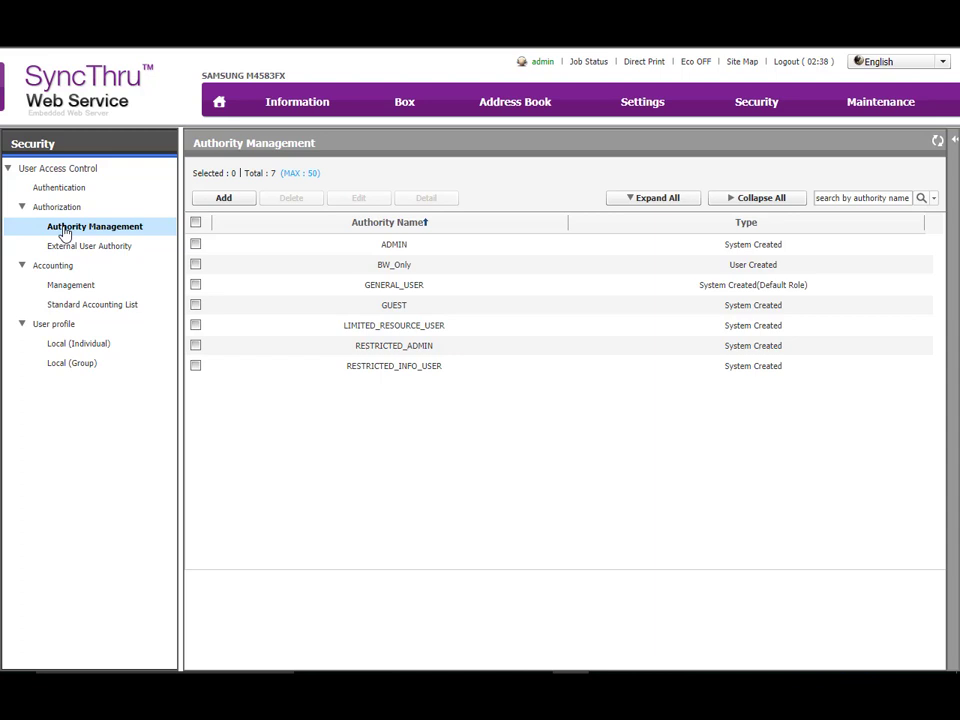
click(195, 264)
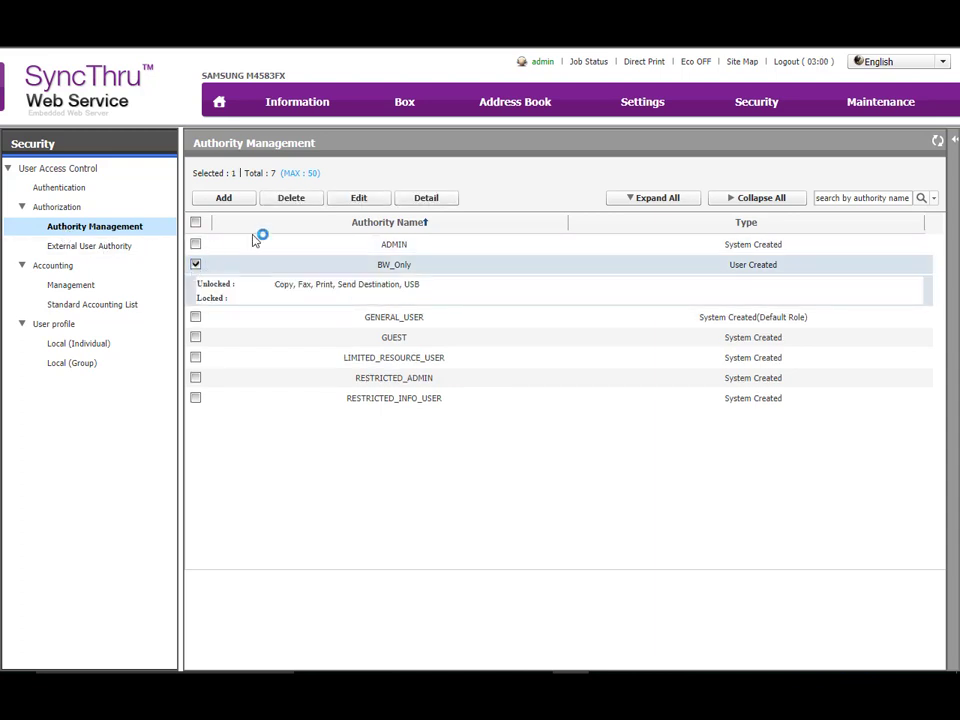
click(356, 199)
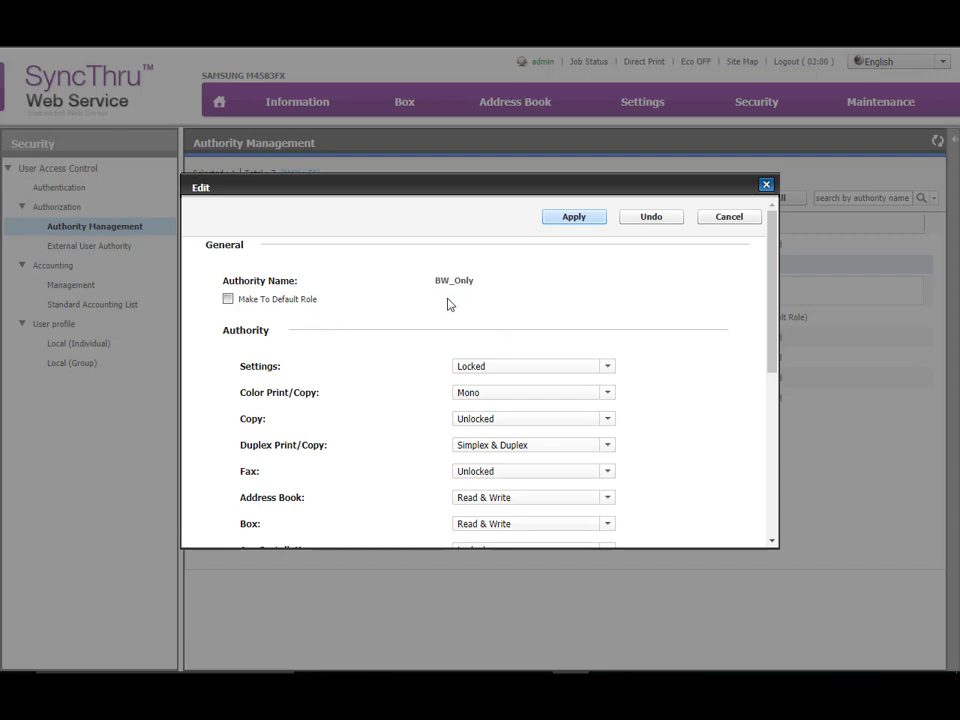
Examine the available choices for the BW_Only role's Settings, Color Print/Copy, Copy, Duplex Print/Copy and Address Book permissions
click(568, 366)
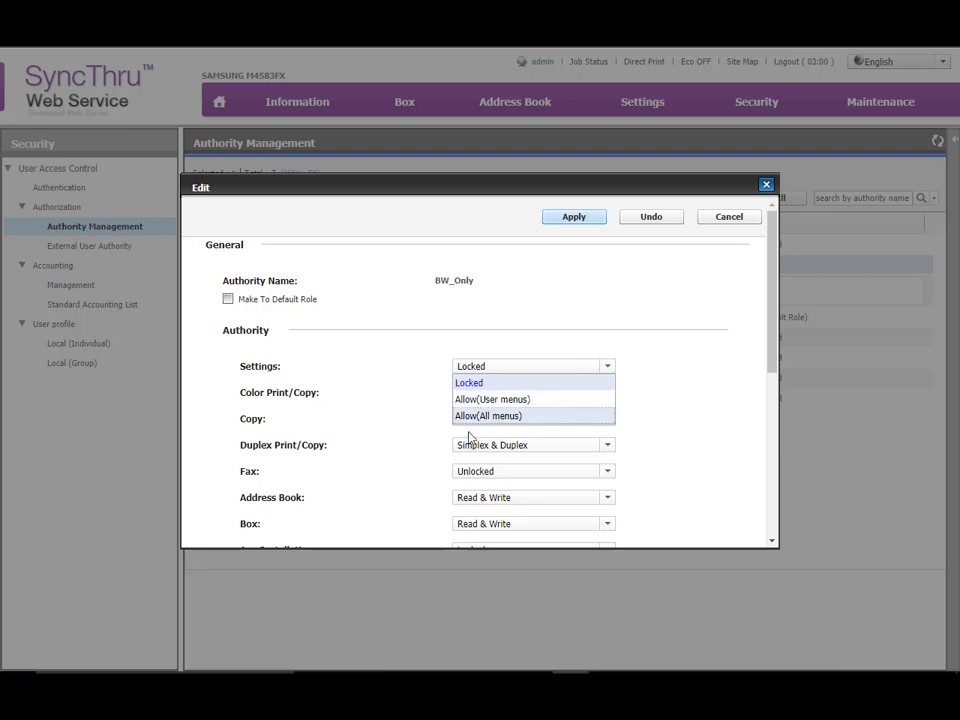
click(378, 394)
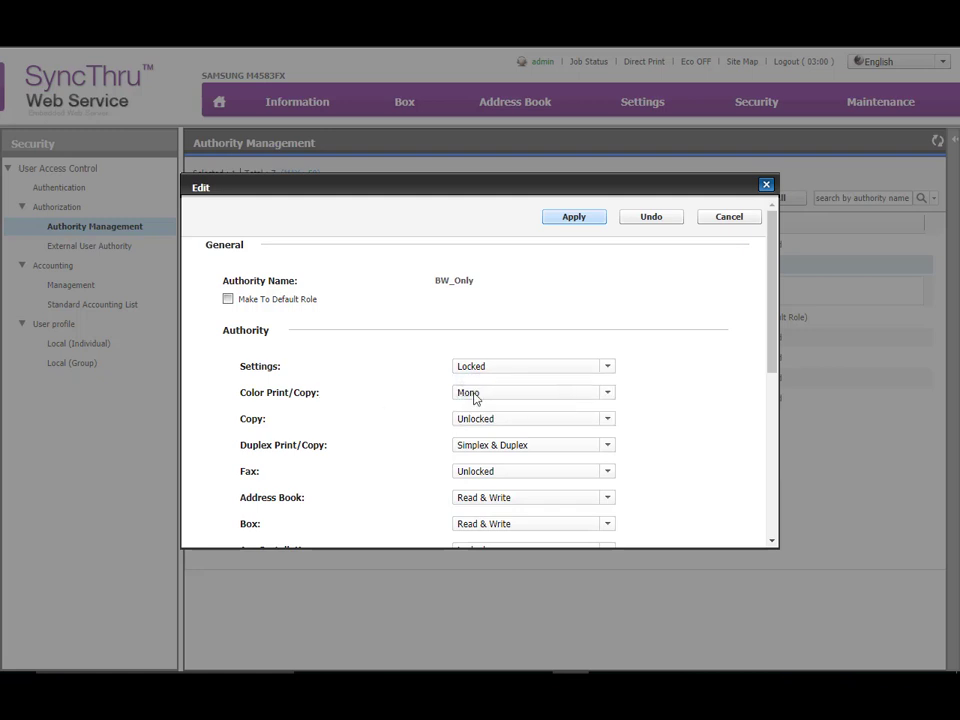
click(530, 393)
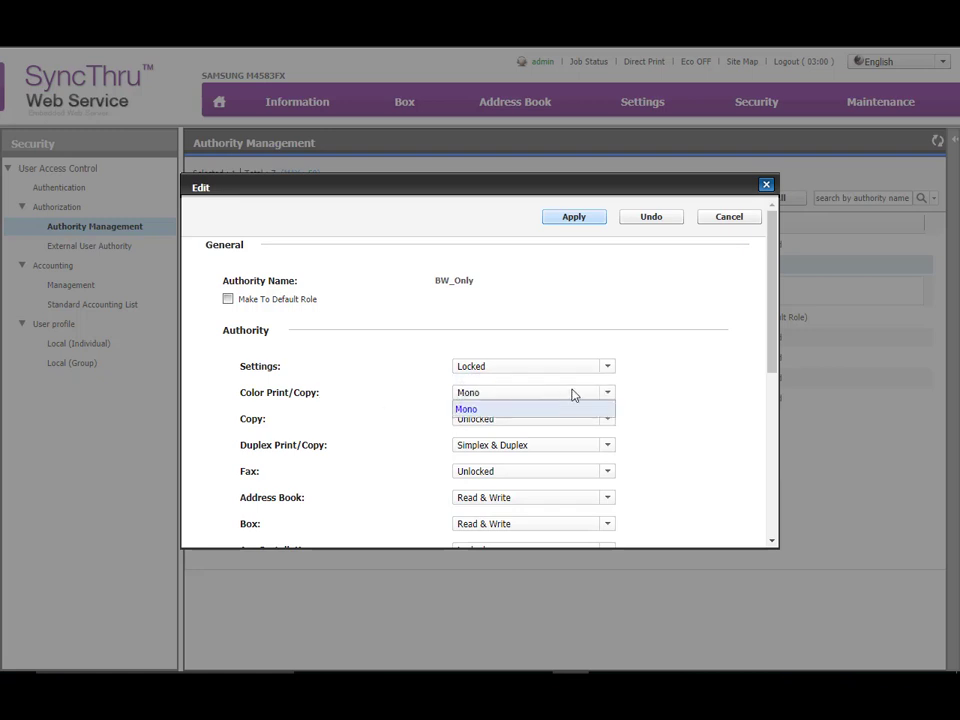
click(467, 420)
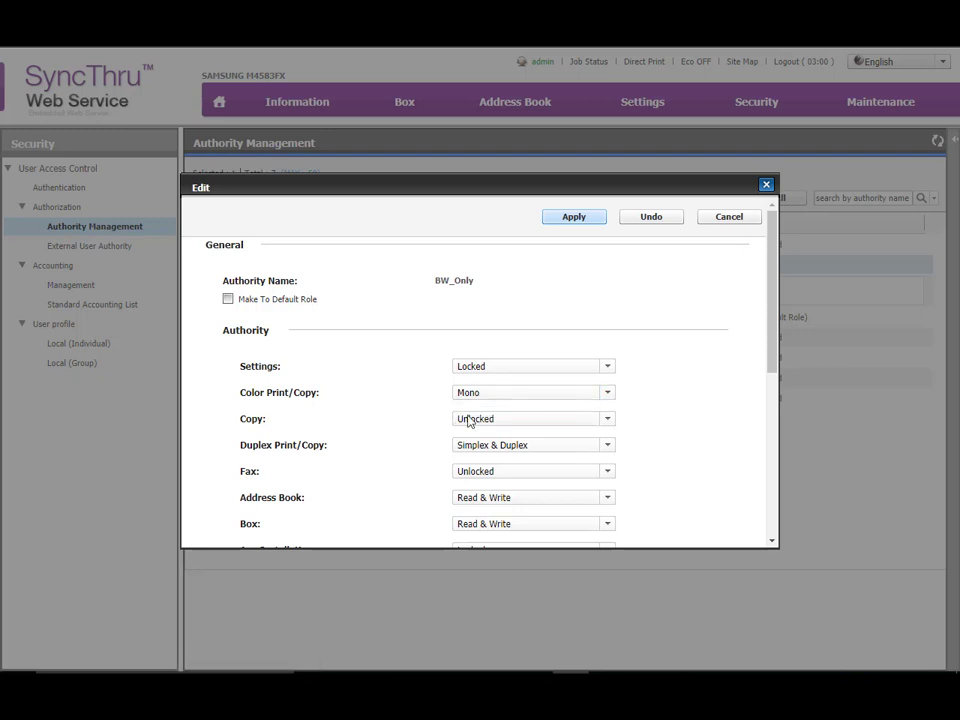
click(506, 420)
click(484, 452)
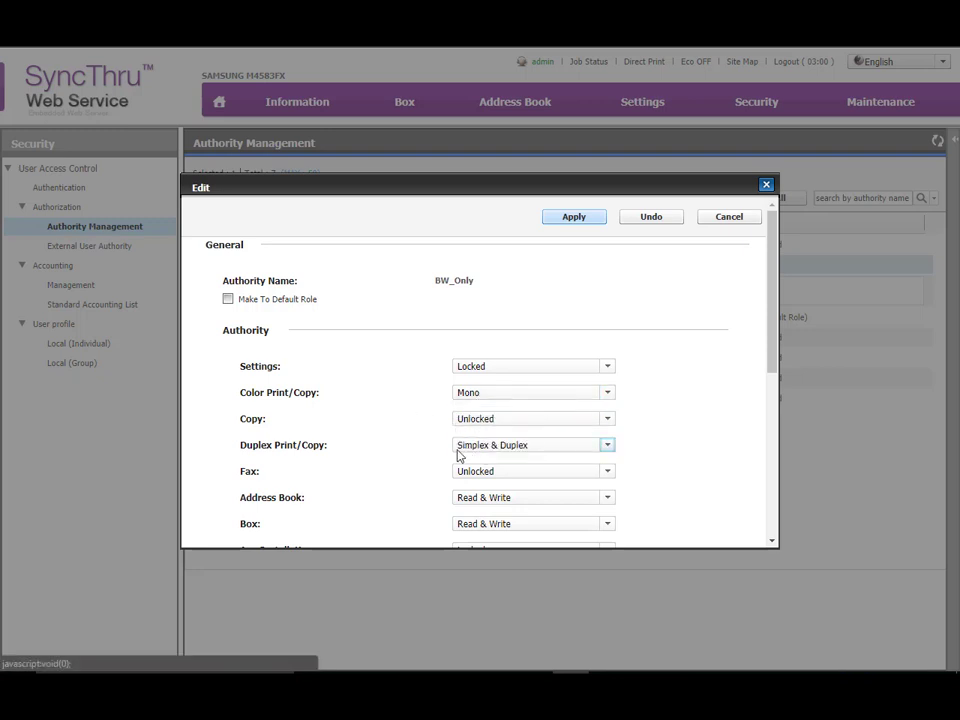
click(484, 449)
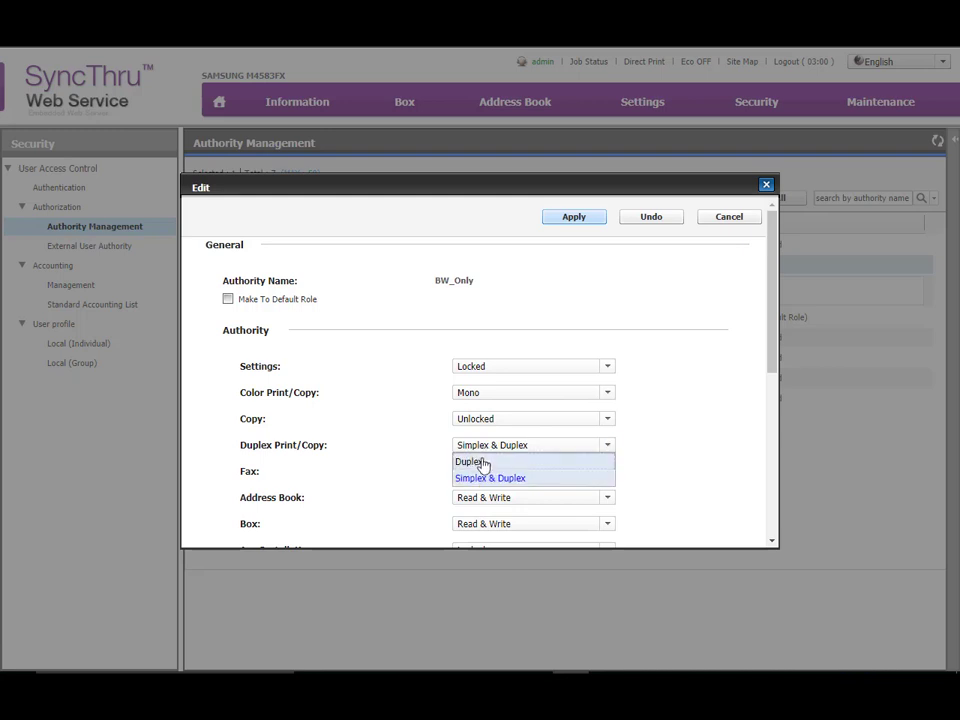
click(489, 478)
click(484, 449)
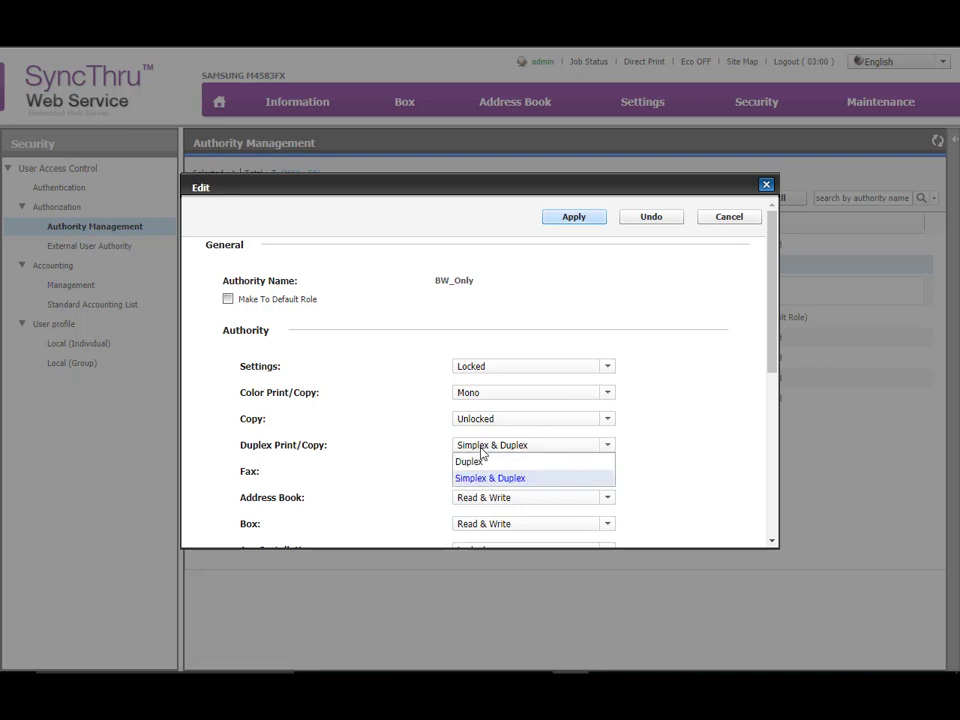
click(366, 481)
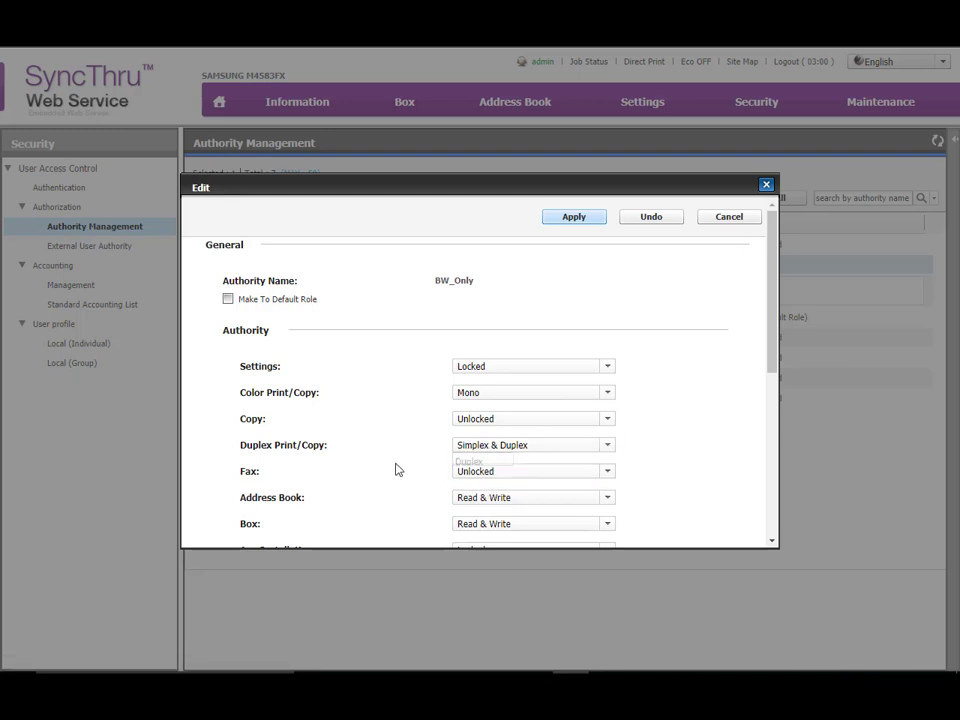
click(491, 497)
click(422, 499)
Review the BW_Only role's remaining permissions, from App Installation and the send functions through Unauthorized Job
scroll(422, 499, down, 3)
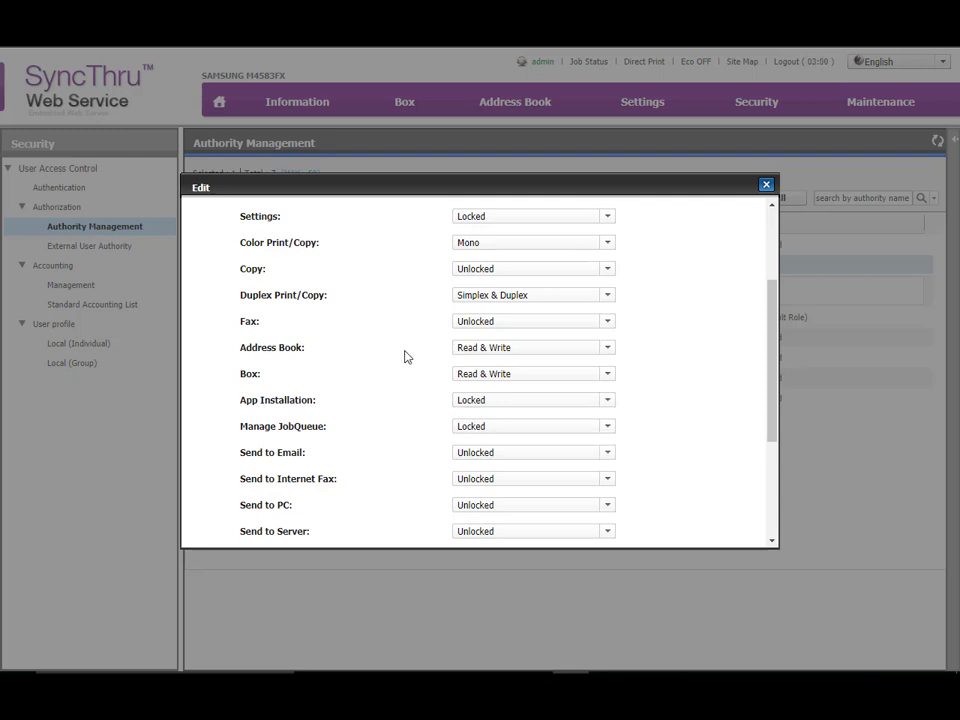
scroll(431, 386, up, 3)
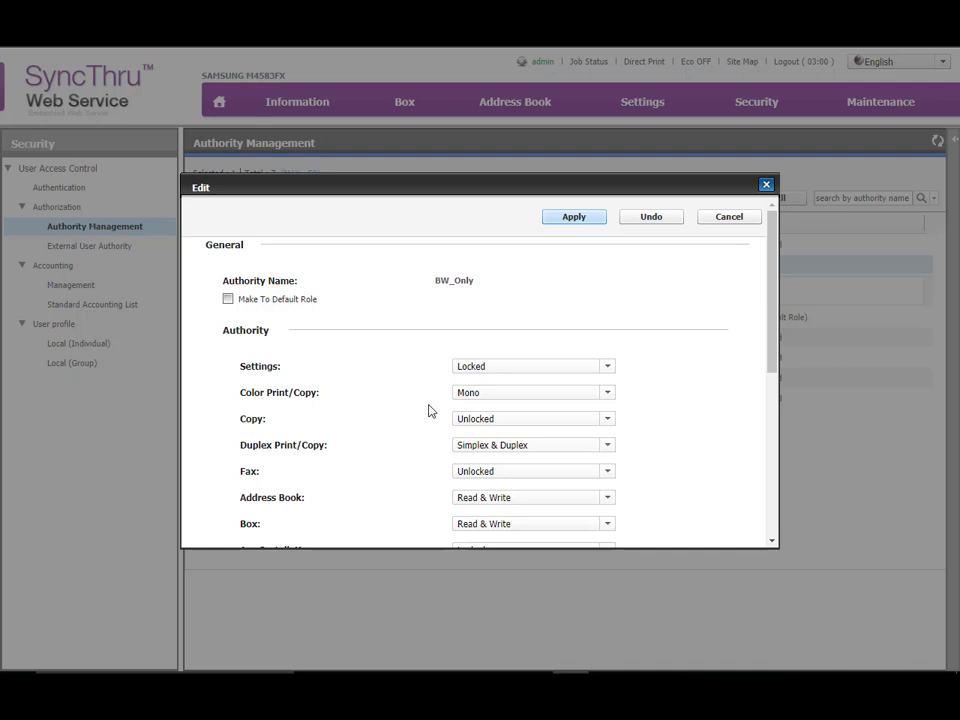
scroll(429, 410, down, 5)
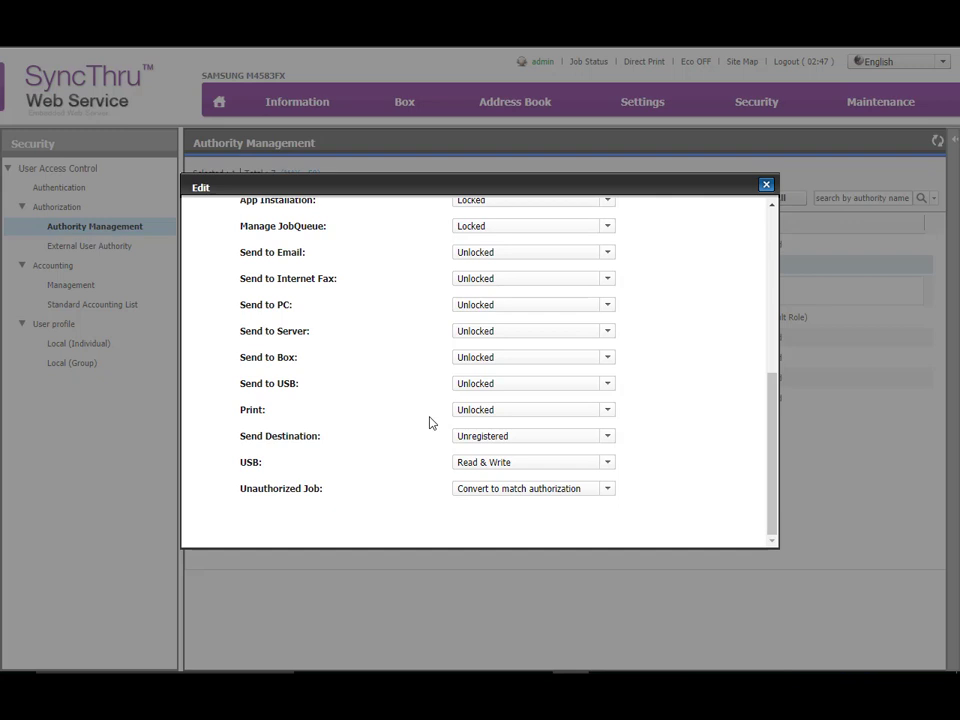
Apply the BW_Only role's permissions as they stand
scroll(430, 422, up, 10)
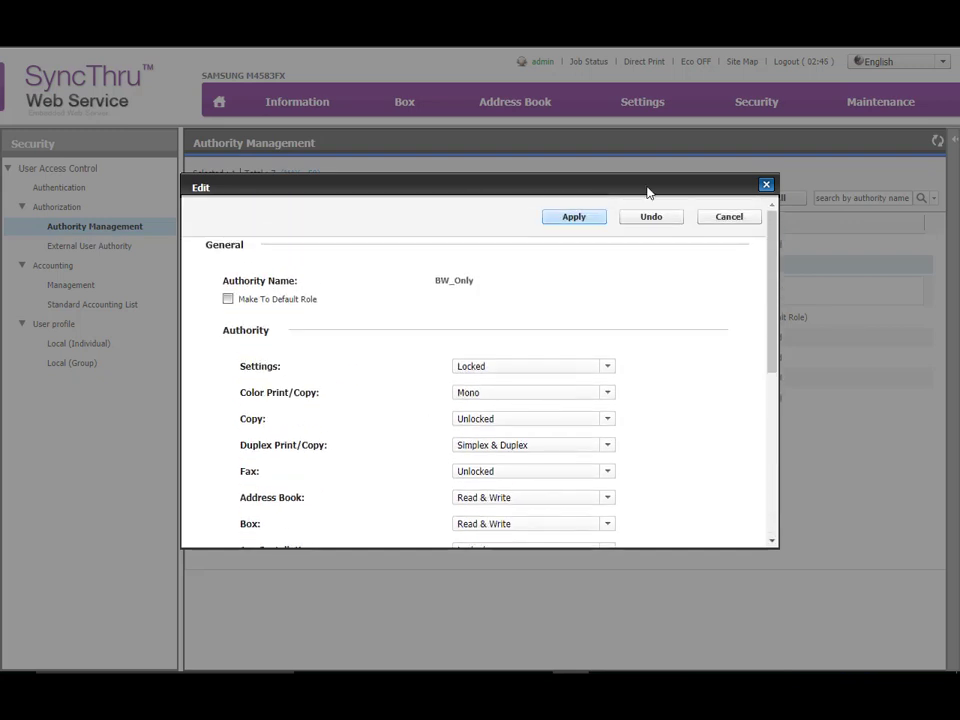
click(573, 220)
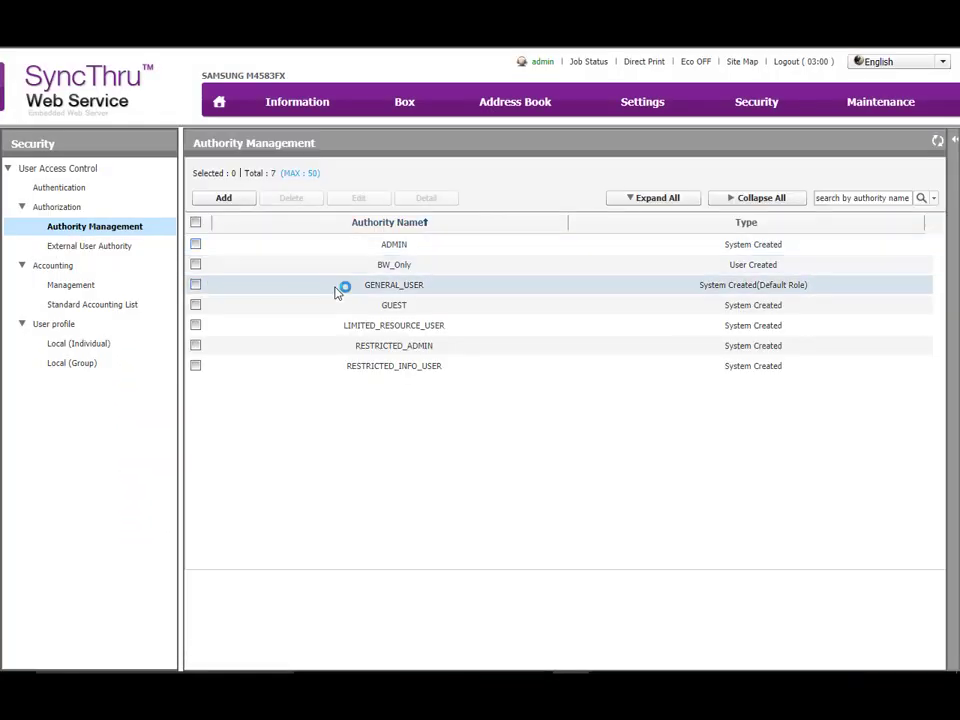
Enable Accounting Mode in the accounting management settings with Standard Accounting as the provider
click(132, 289)
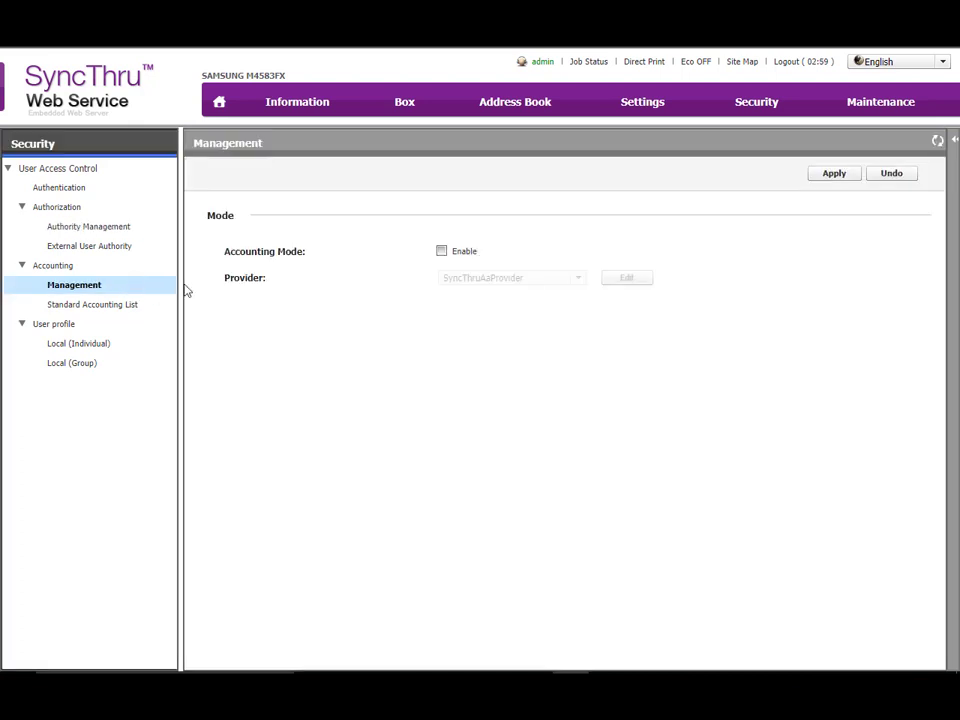
click(443, 252)
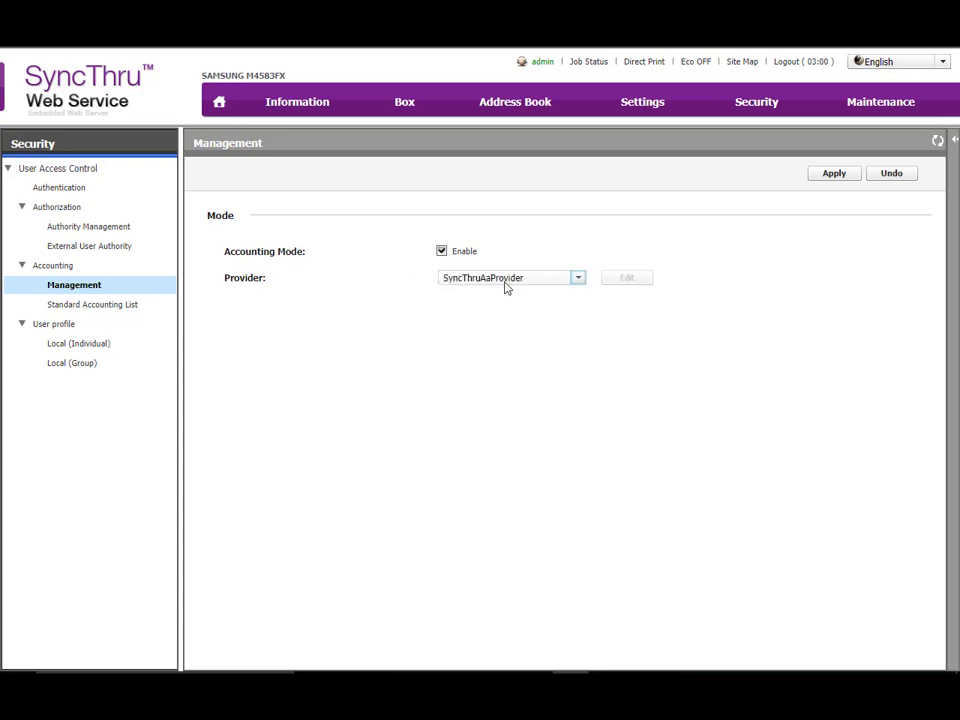
click(505, 280)
click(500, 311)
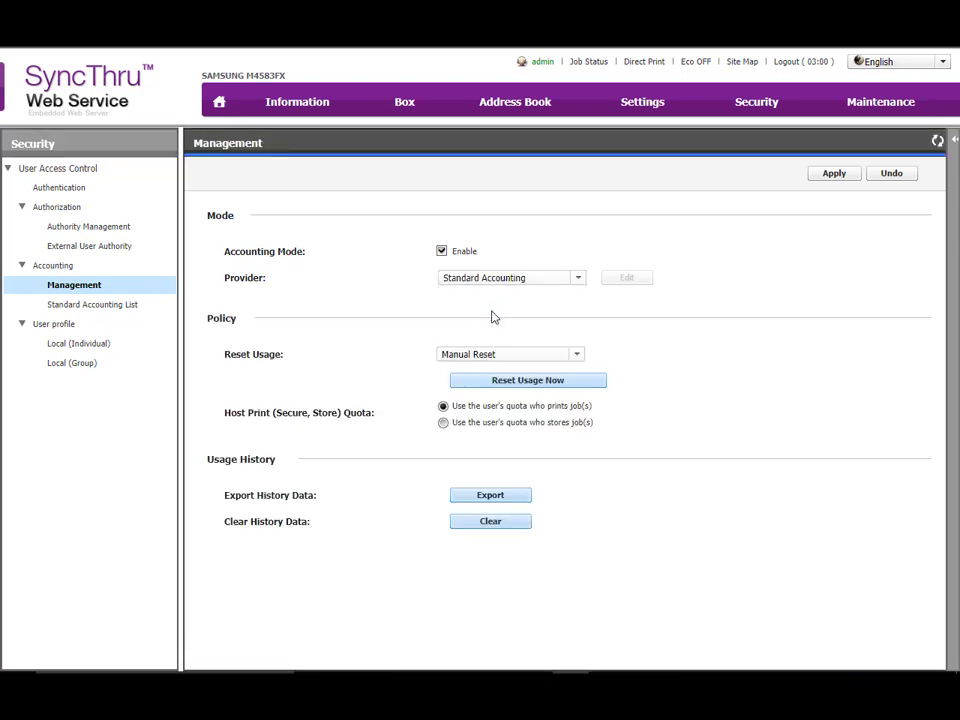
click(578, 279)
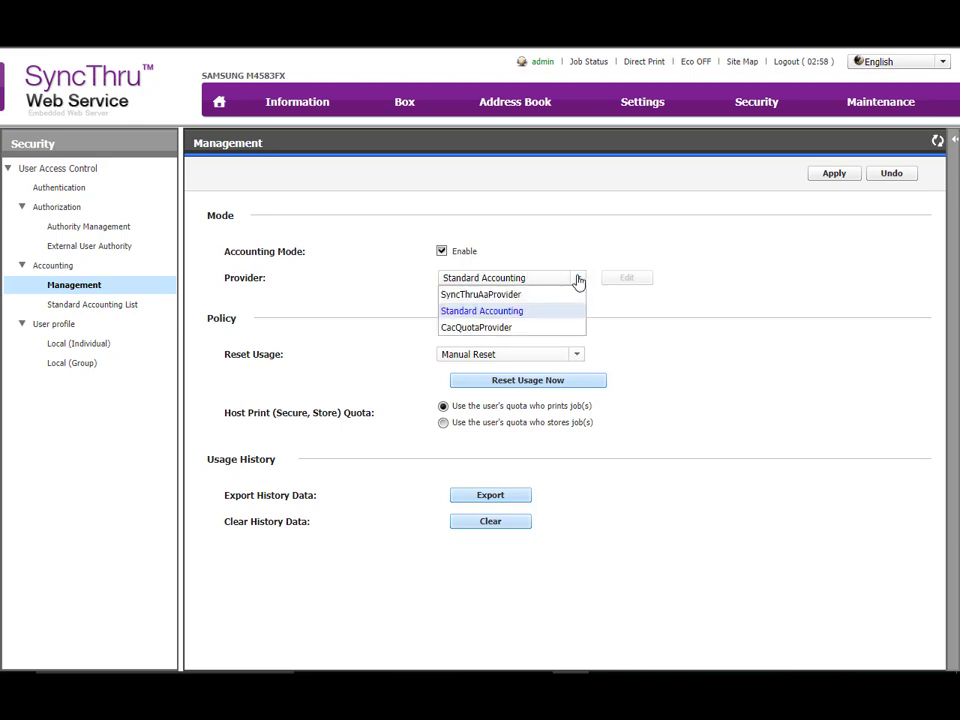
click(560, 245)
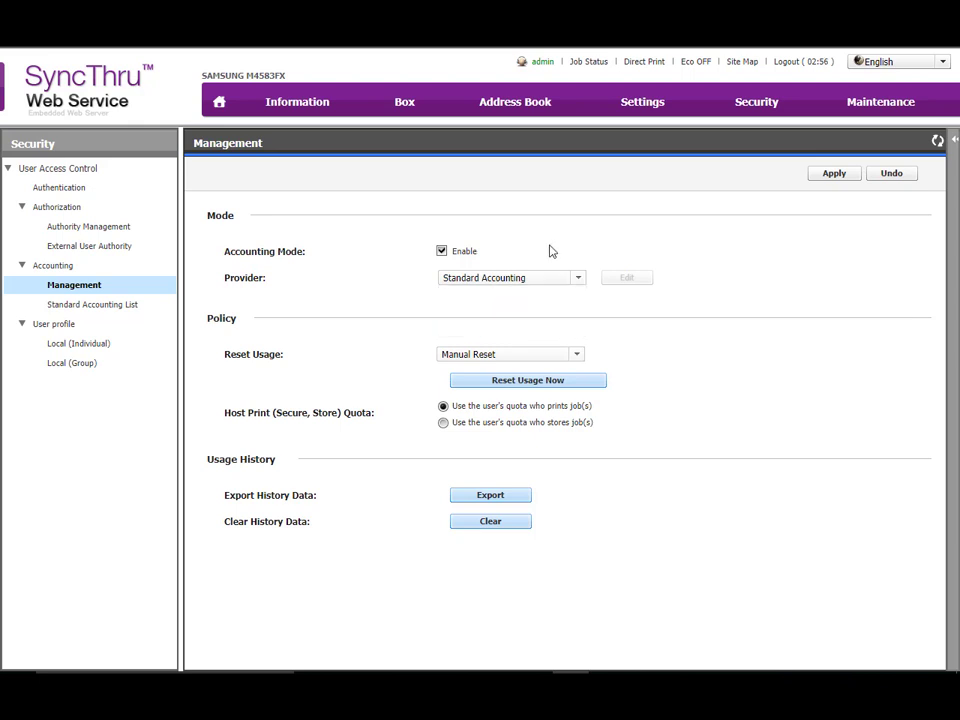
Set the accounting policy's Reset Usage to Monthly and apply the accounting settings
click(452, 356)
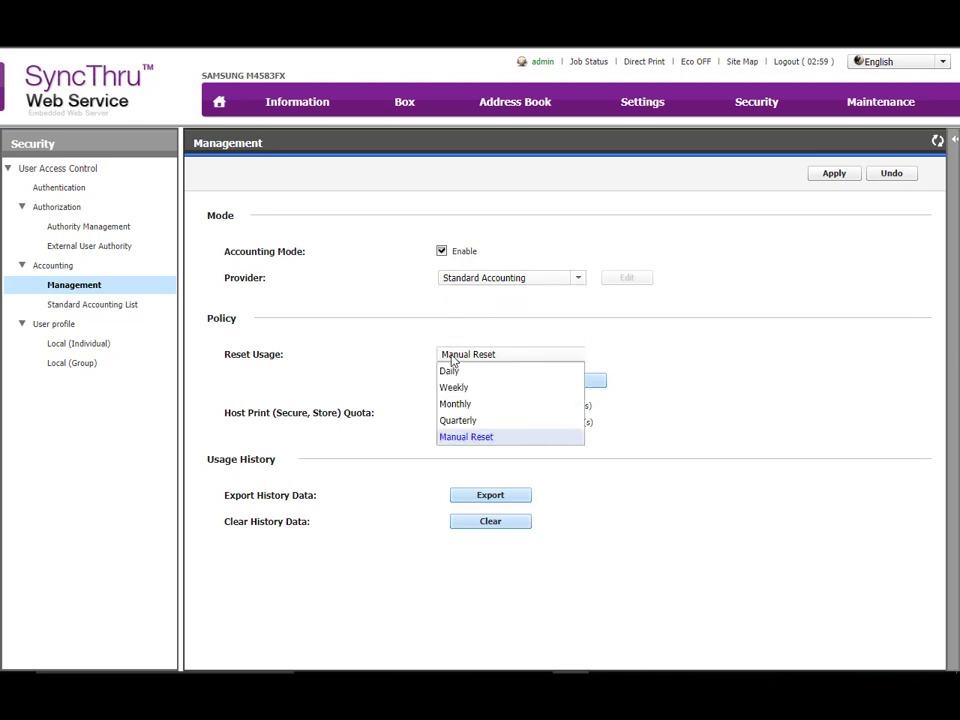
click(471, 405)
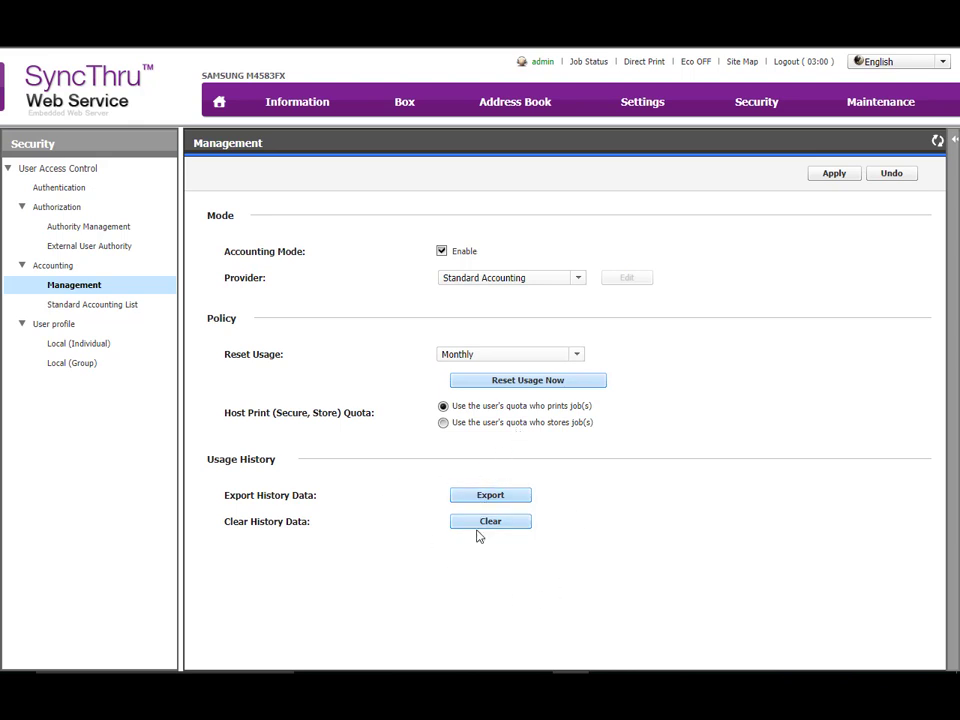
click(836, 175)
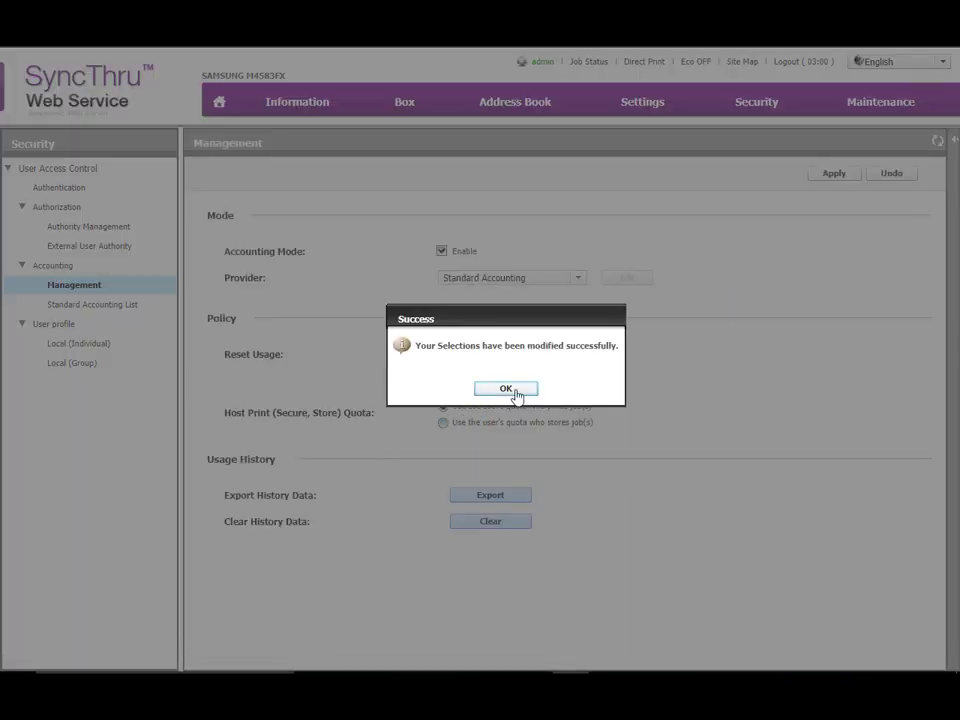
click(512, 390)
Examine the feature selections and limitations of the last account in the Standard Accounting List, leaving them unedited
click(107, 308)
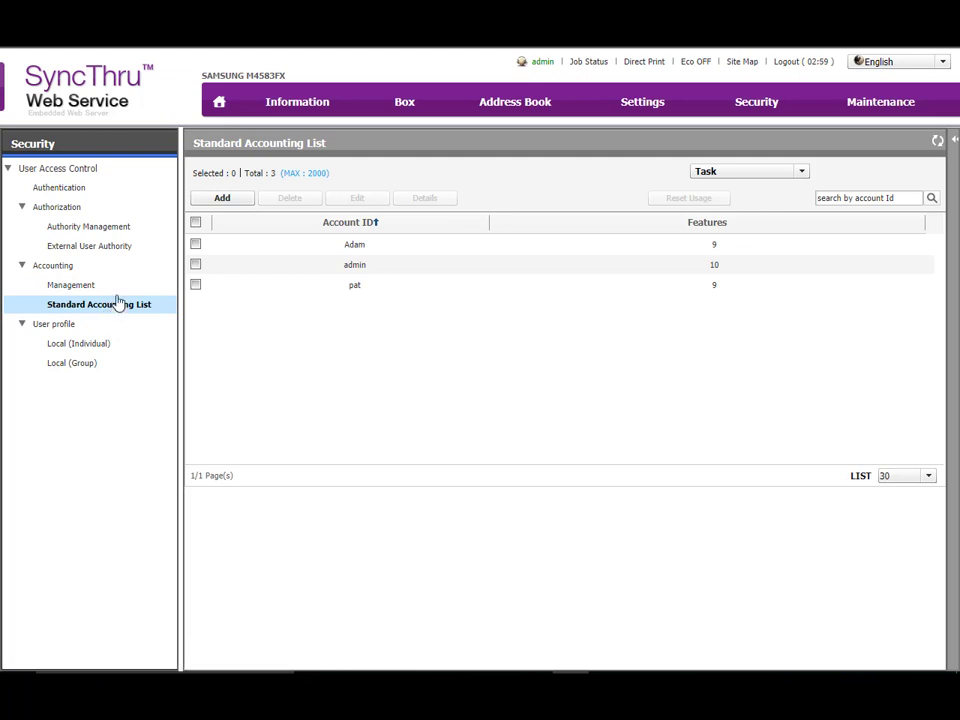
click(196, 285)
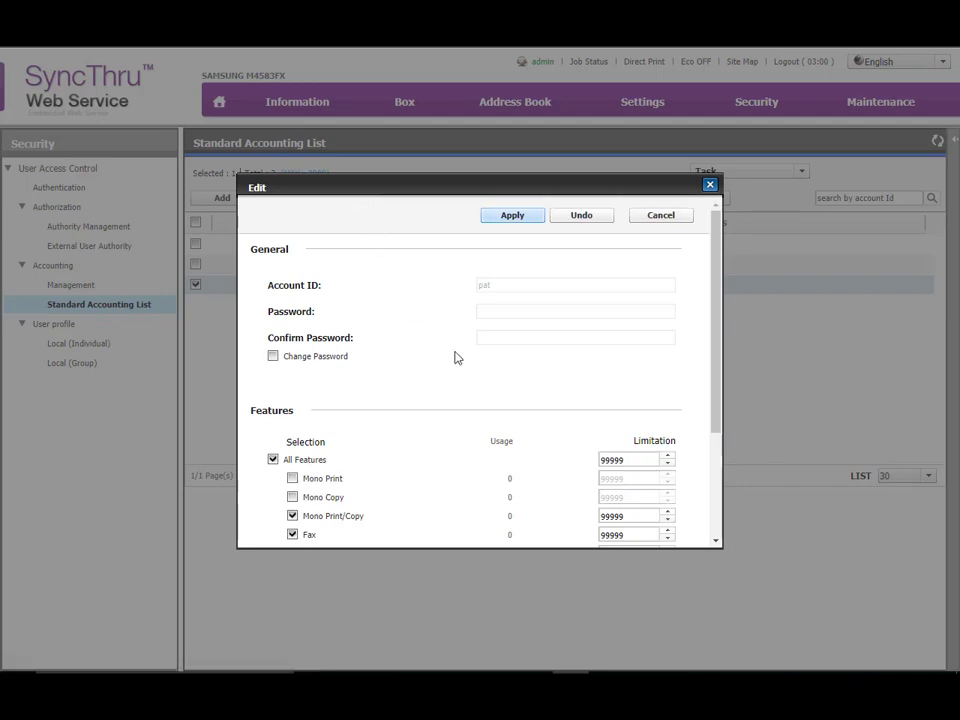
scroll(461, 360, down, 3)
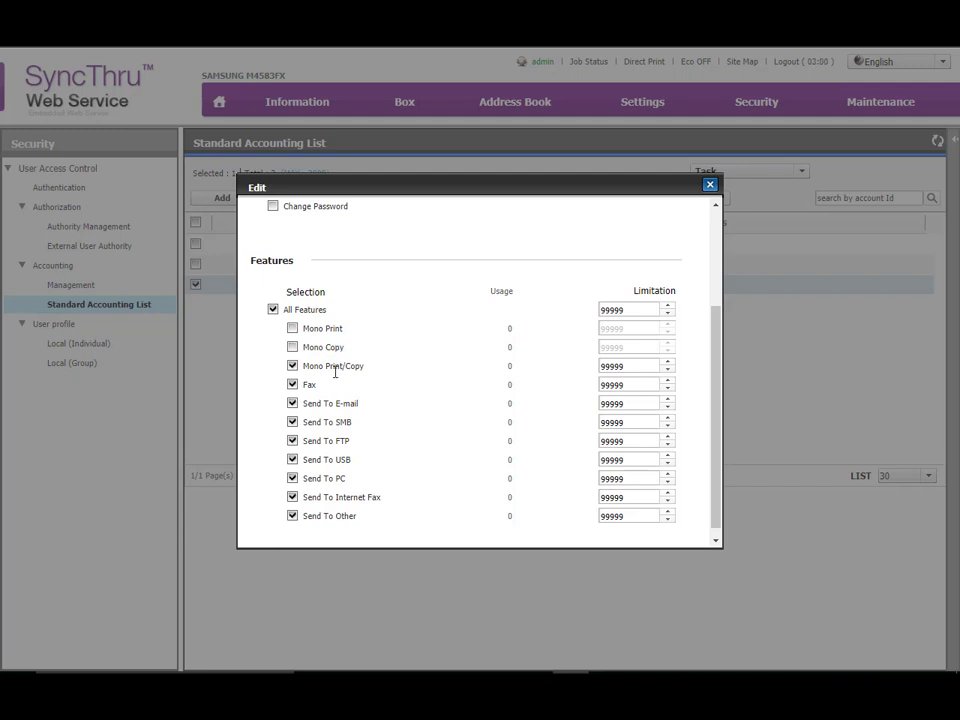
scroll(365, 349, up, 5)
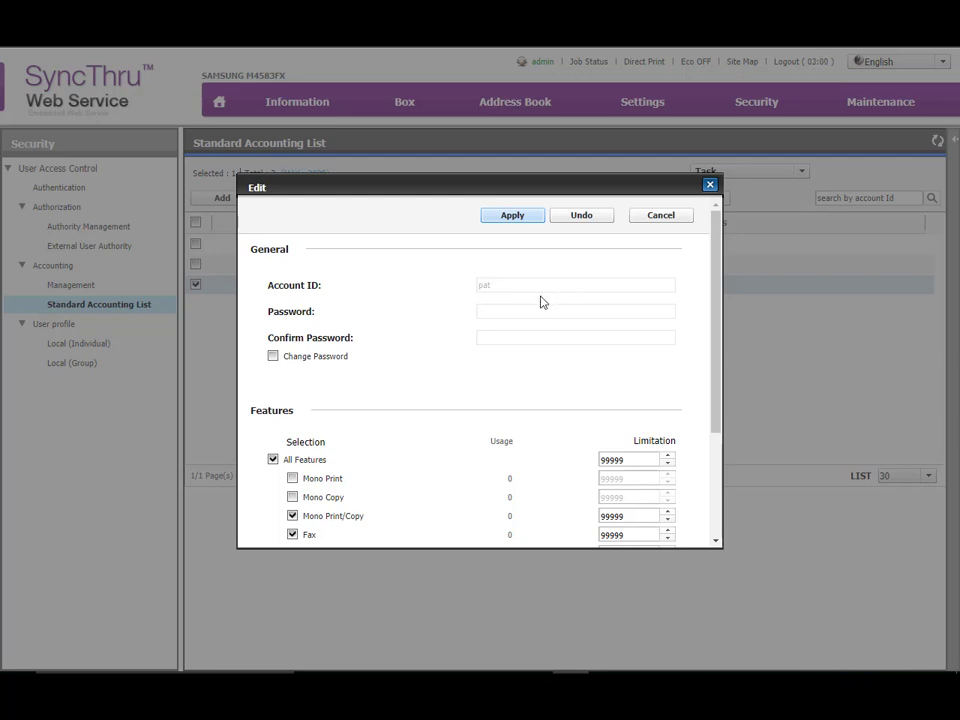
click(667, 226)
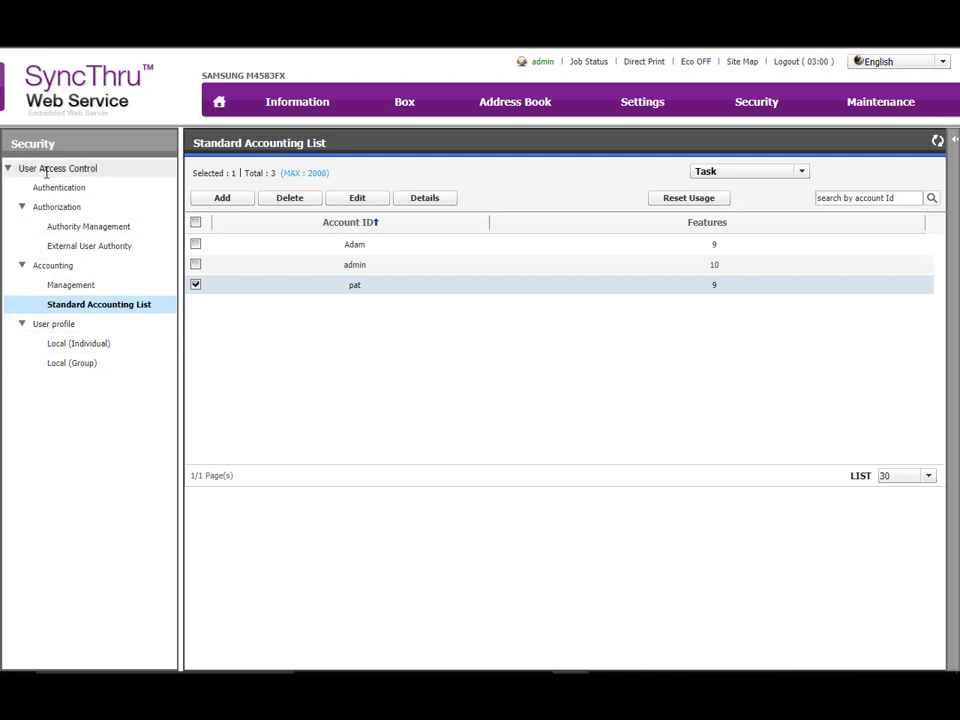
Try to add a local group named BW-Only with the BW_Only authority
click(71, 364)
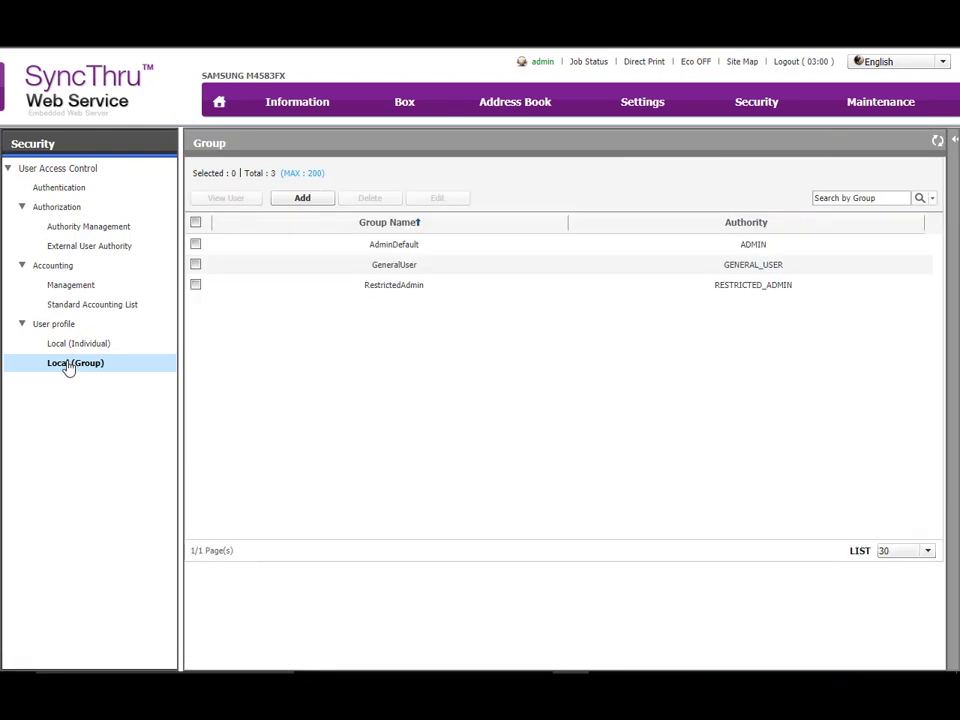
click(302, 200)
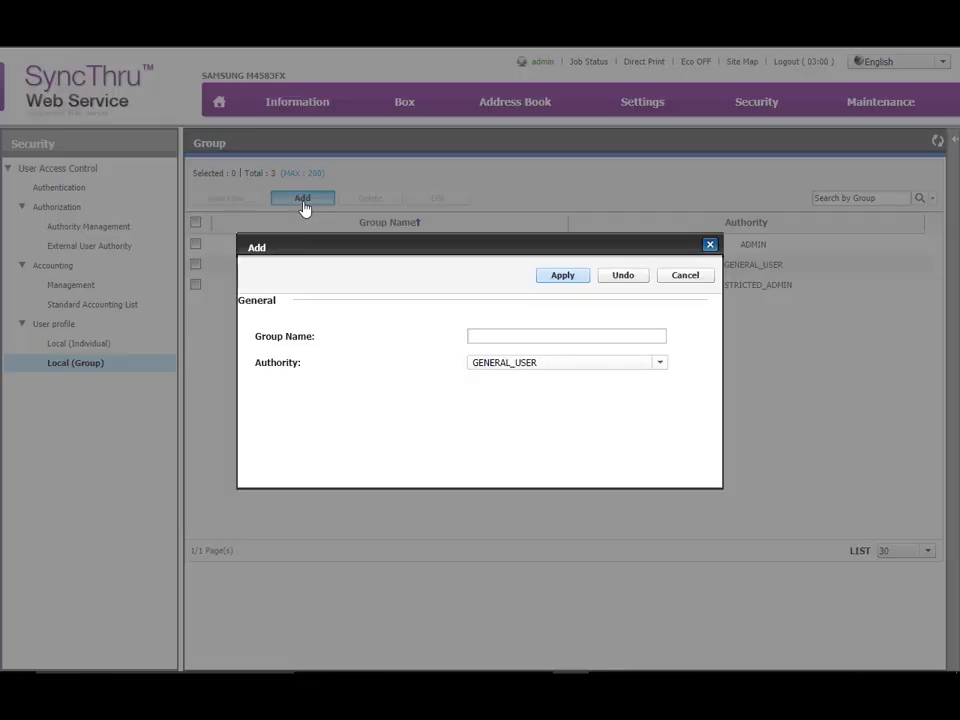
click(548, 335)
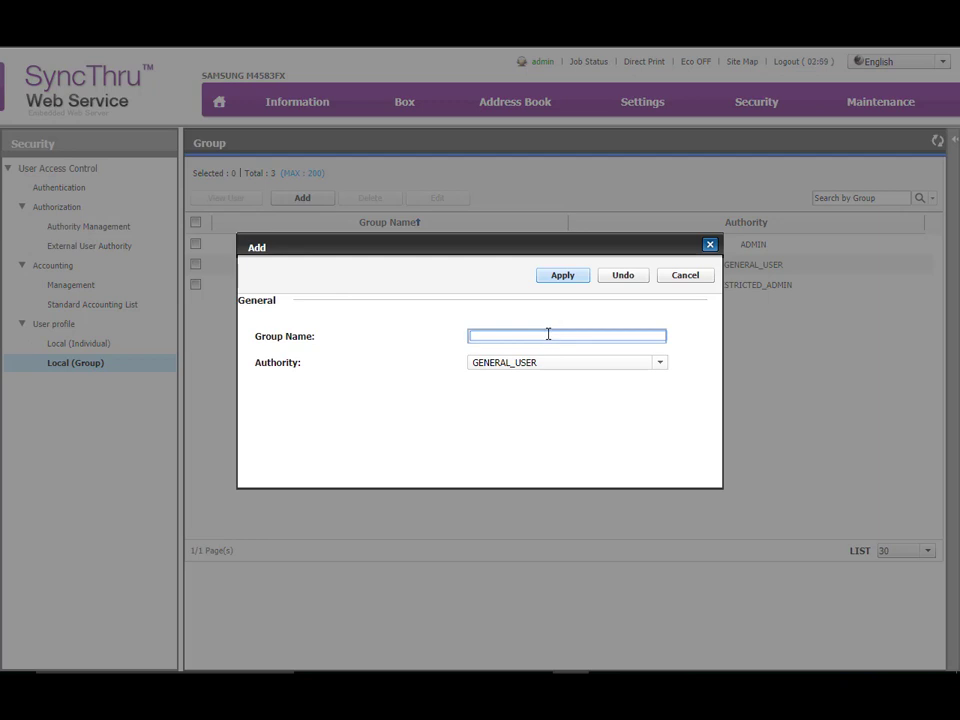
text(BW-Only)
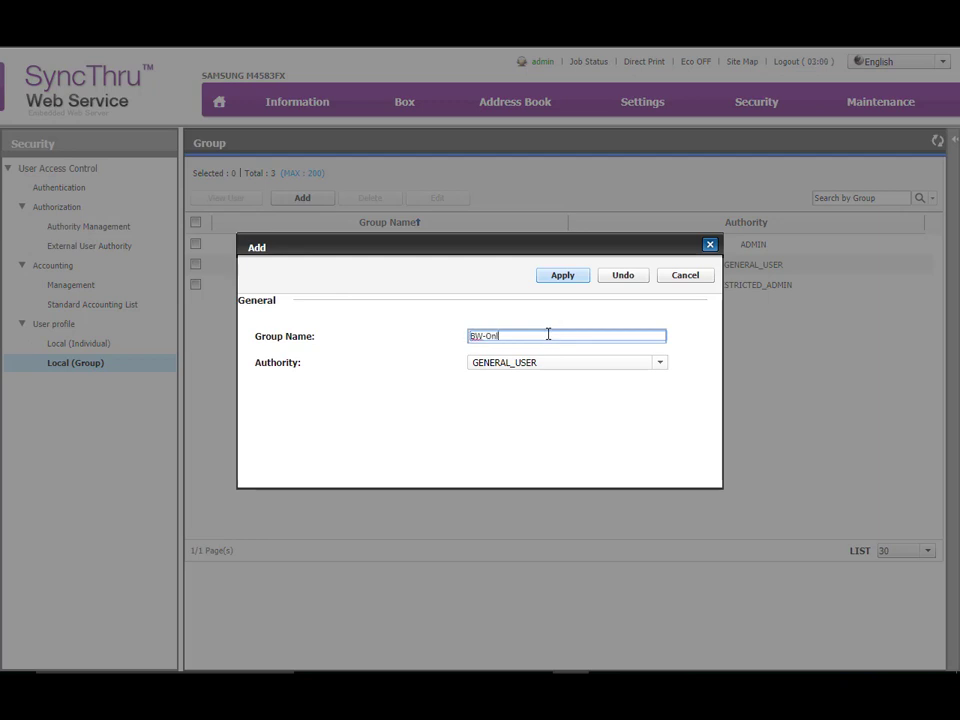
click(556, 366)
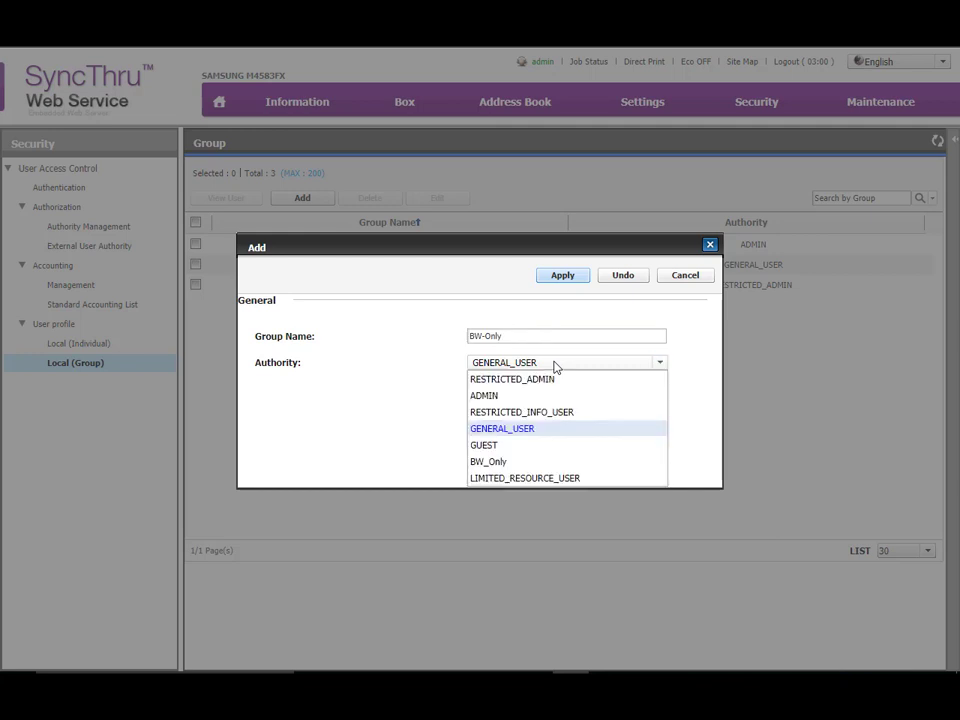
click(508, 462)
click(576, 279)
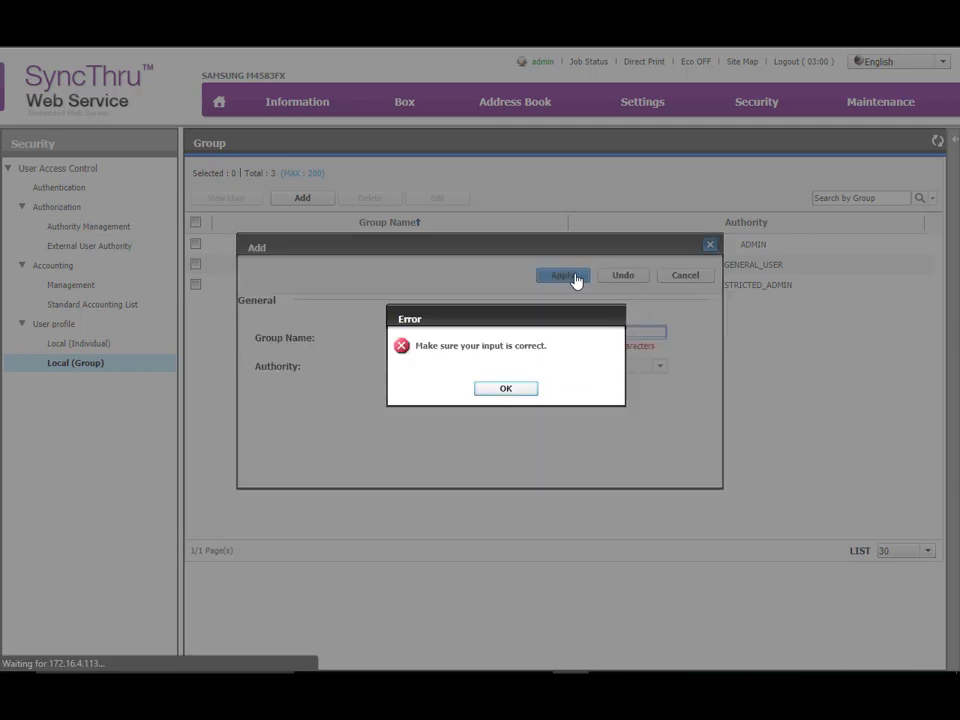
click(511, 389)
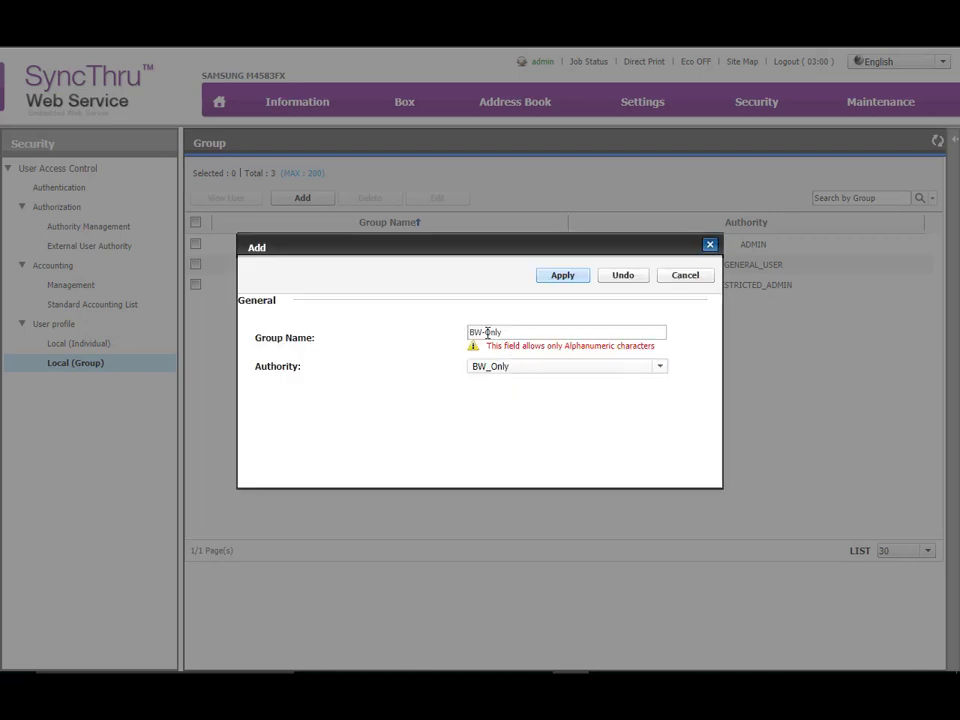
Change the new group's name to BWOnly and apply the group
click(497, 332)
key(BackSpace)
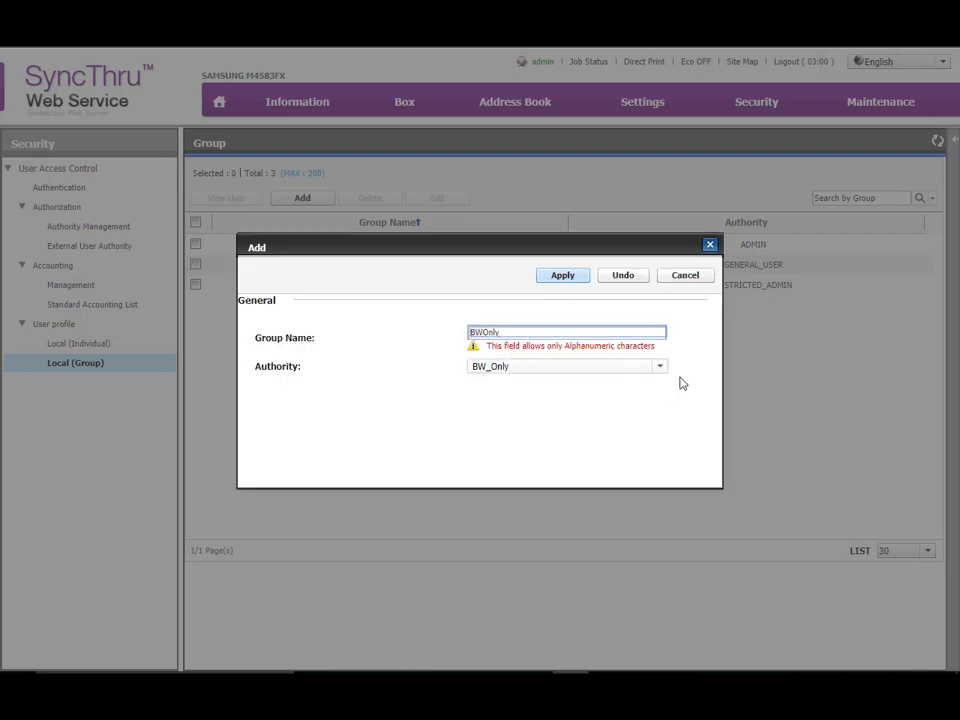
click(578, 280)
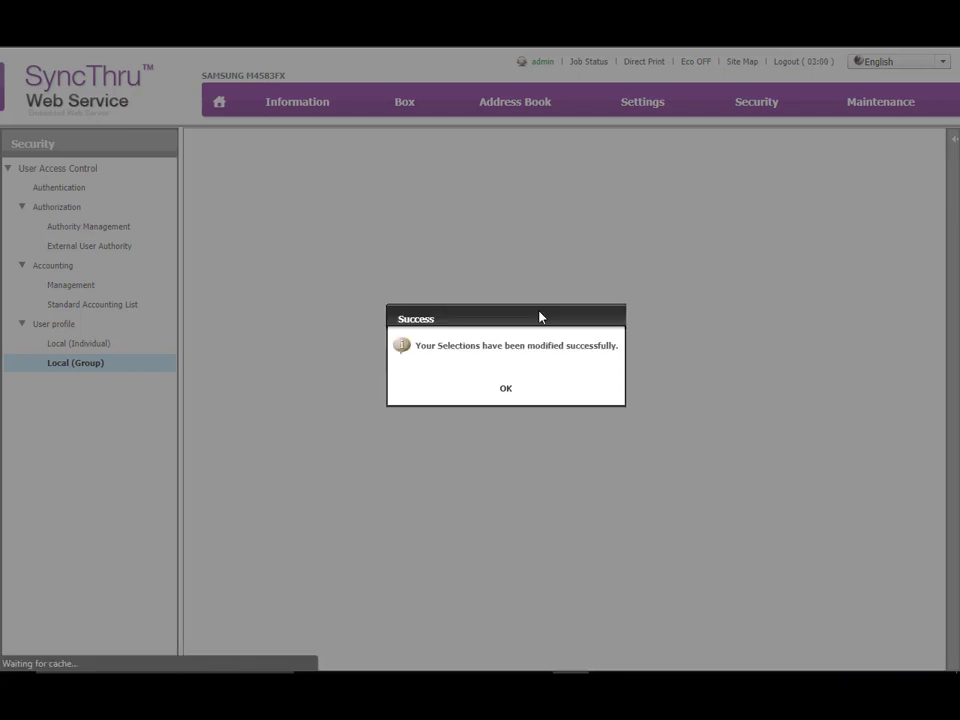
click(502, 388)
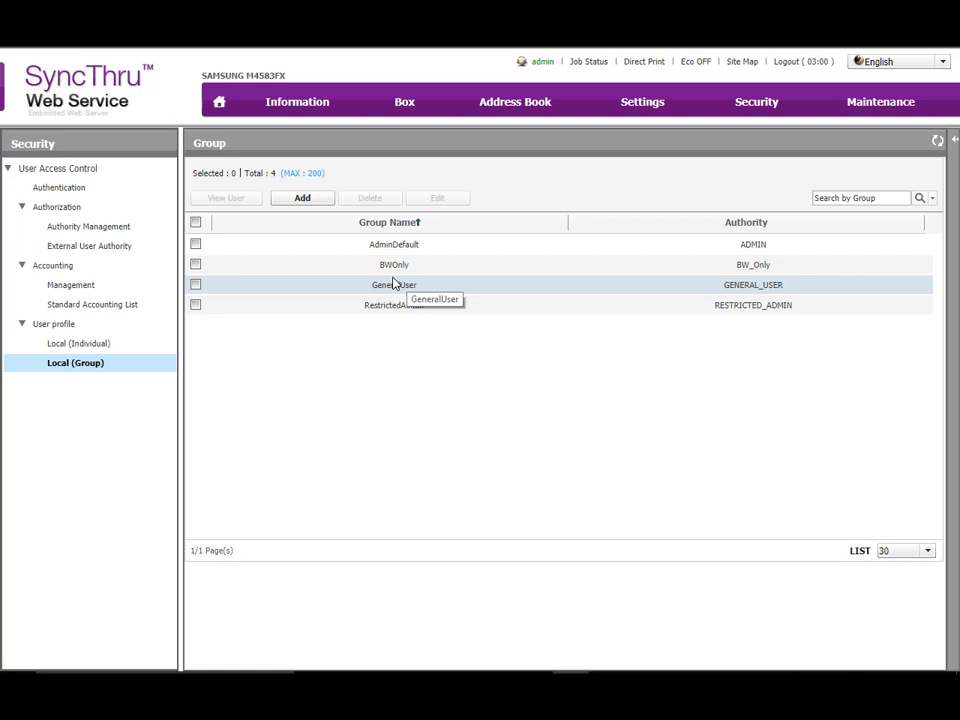
Start adding a local individual user and enter the user ID and the user's full name
click(92, 345)
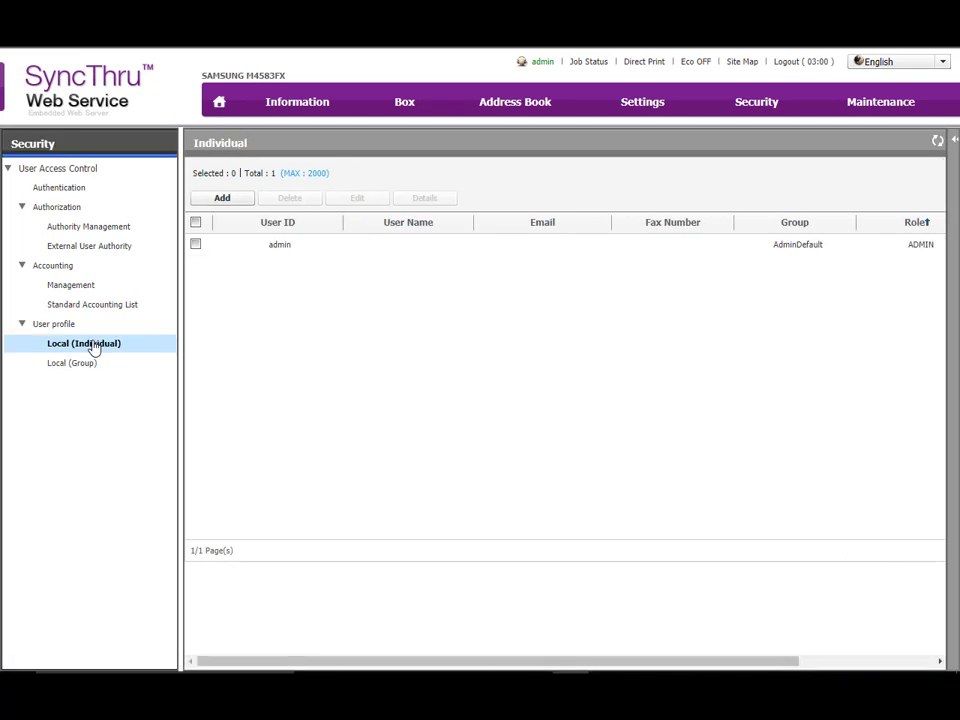
click(229, 202)
click(565, 283)
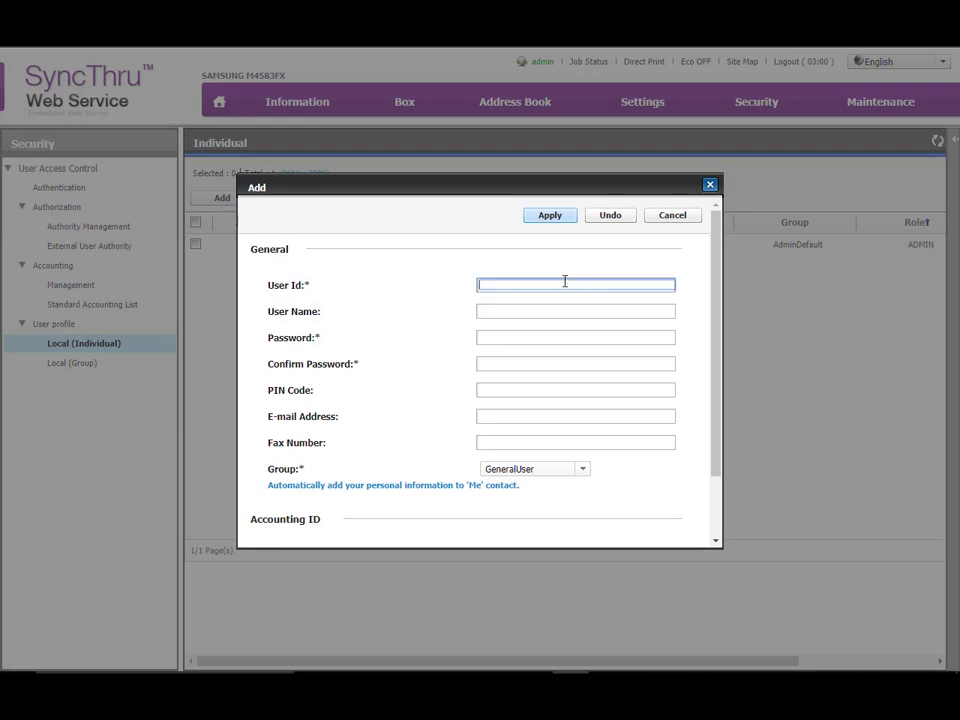
text(pat)
key(Tab)
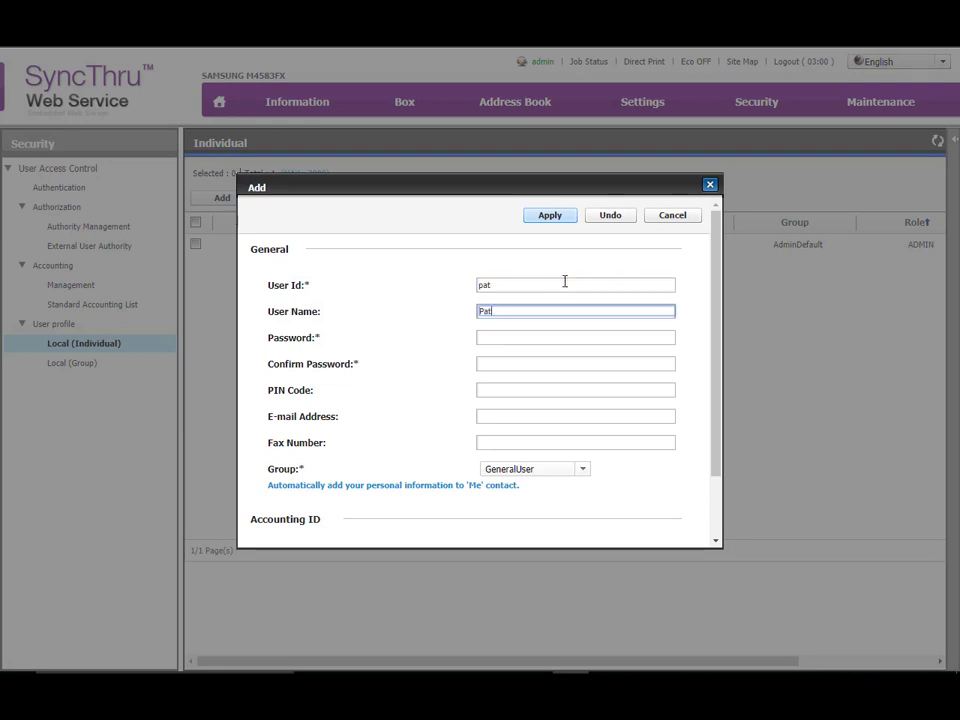
key(Tab)
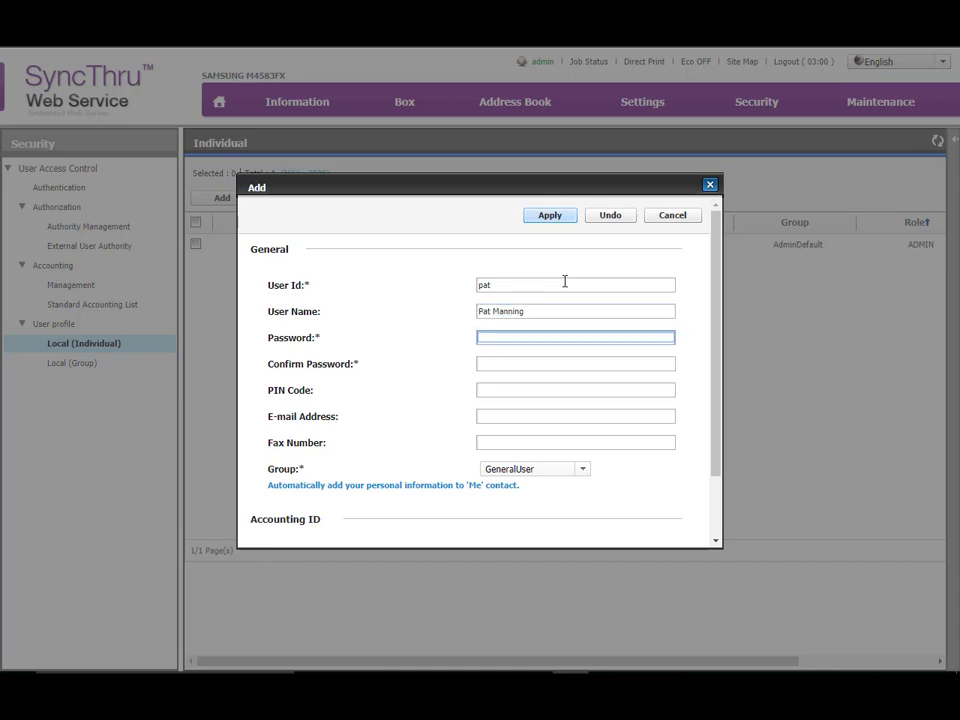
Enter the new user's account password and its confirmation
text(****)
key(Tab)
text(****)
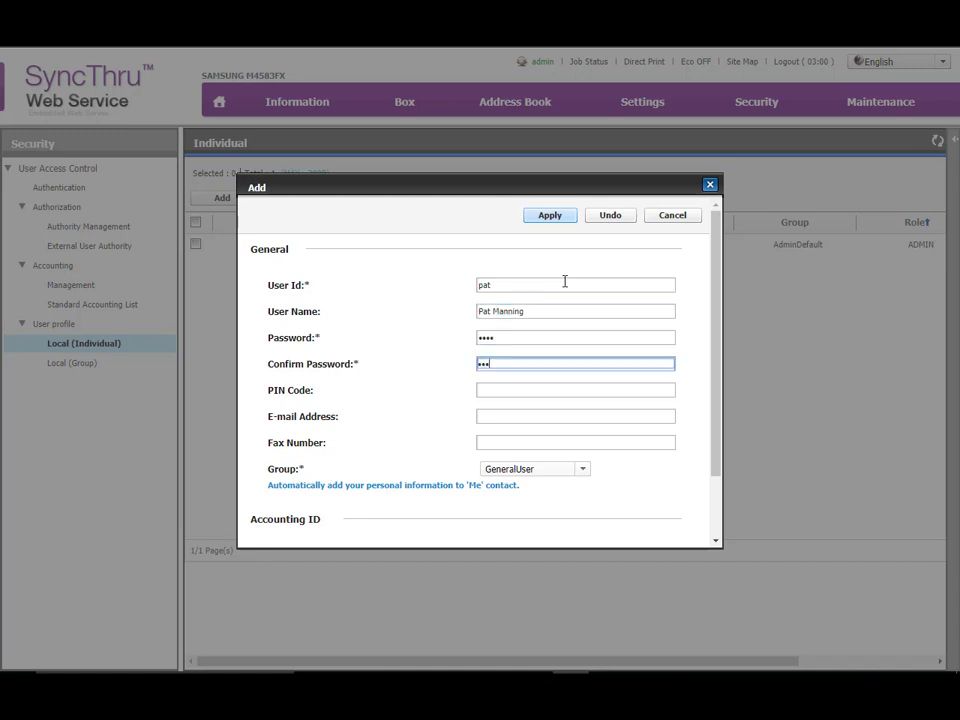
Fill in the new user's e-mail address and assign the user to the BWOnly group
click(503, 419)
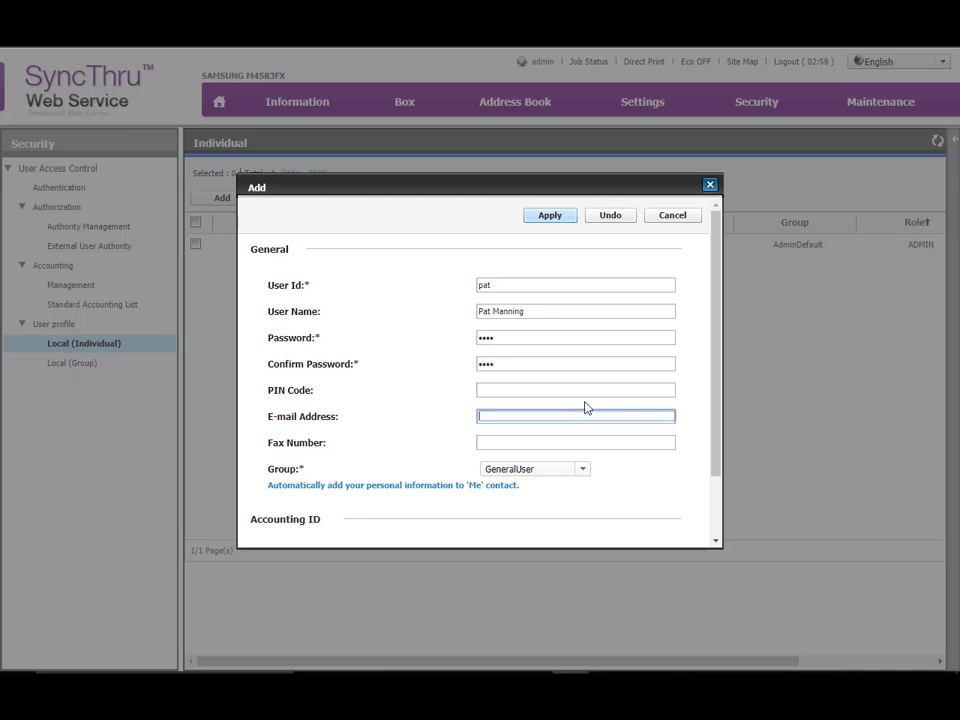
key(Tab)
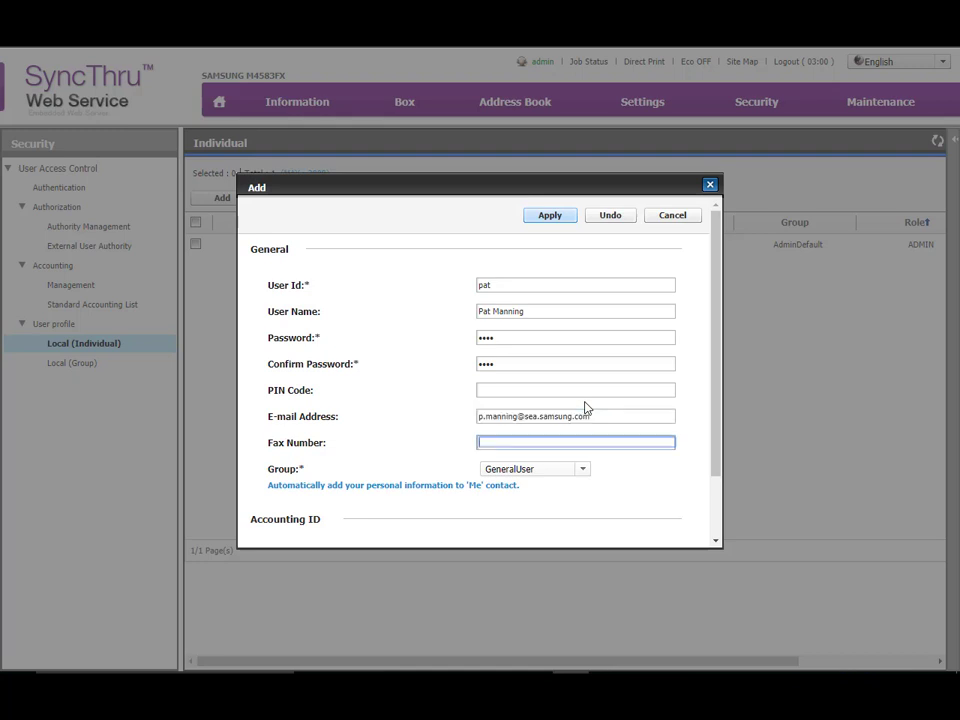
click(562, 472)
click(525, 502)
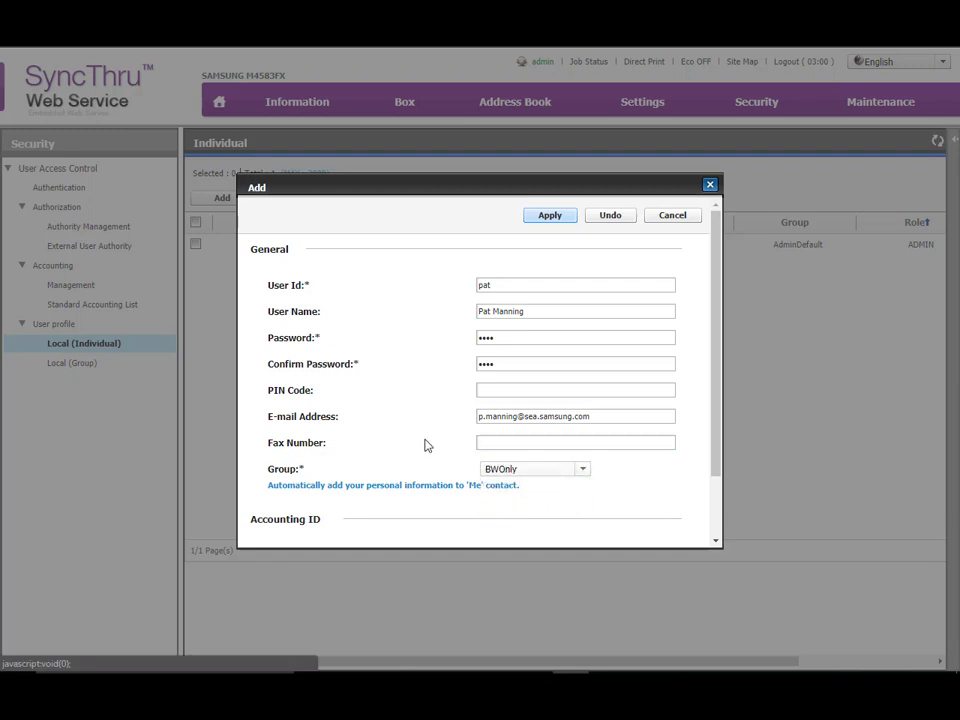
Link the new user to the standard accounting ID that matches the user ID, and apply the user
scroll(424, 445, down, 3)
click(636, 507)
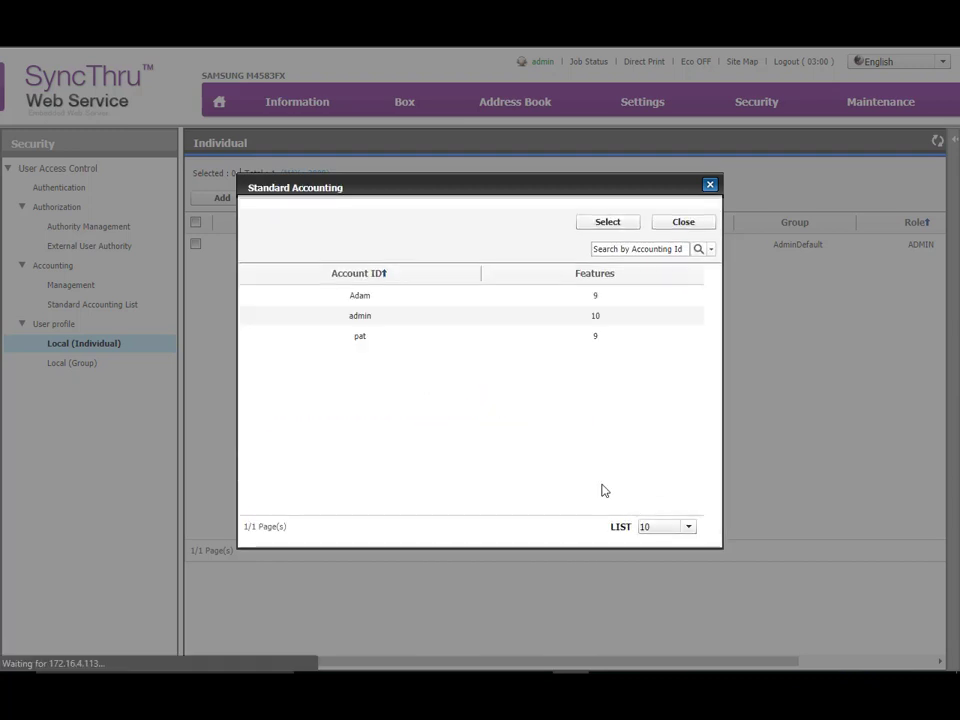
click(343, 337)
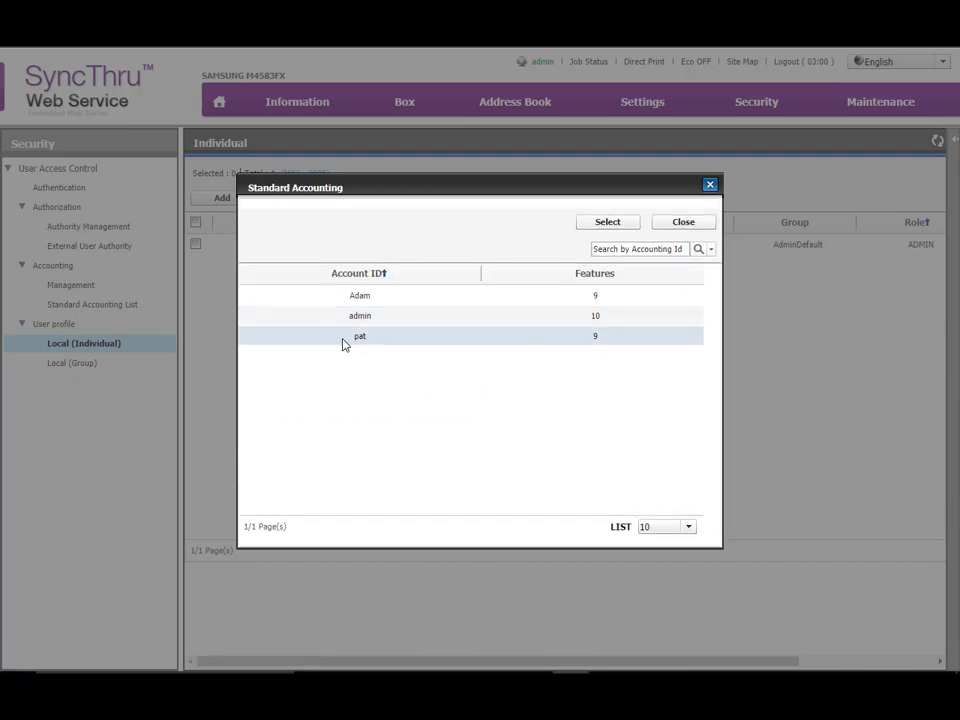
click(620, 228)
scroll(508, 384, up, 3)
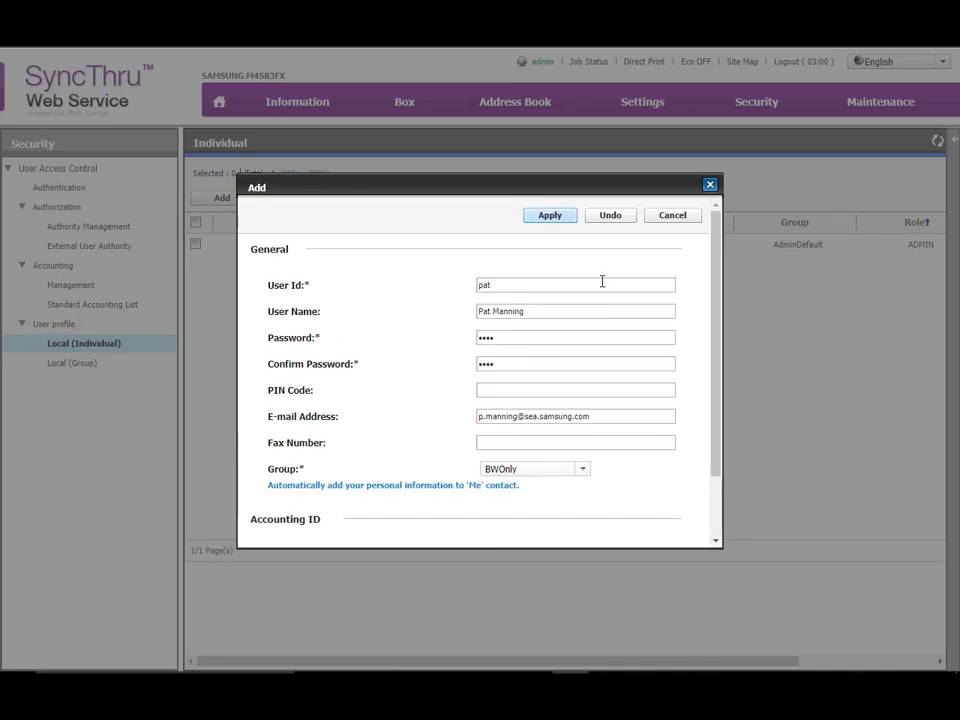
click(551, 218)
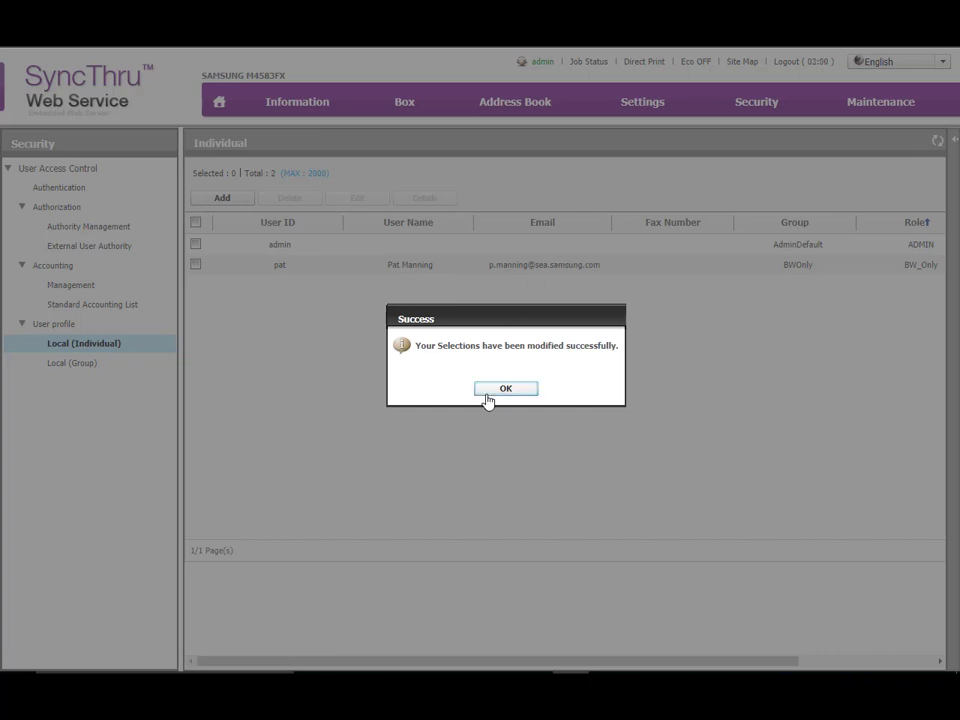
click(488, 396)
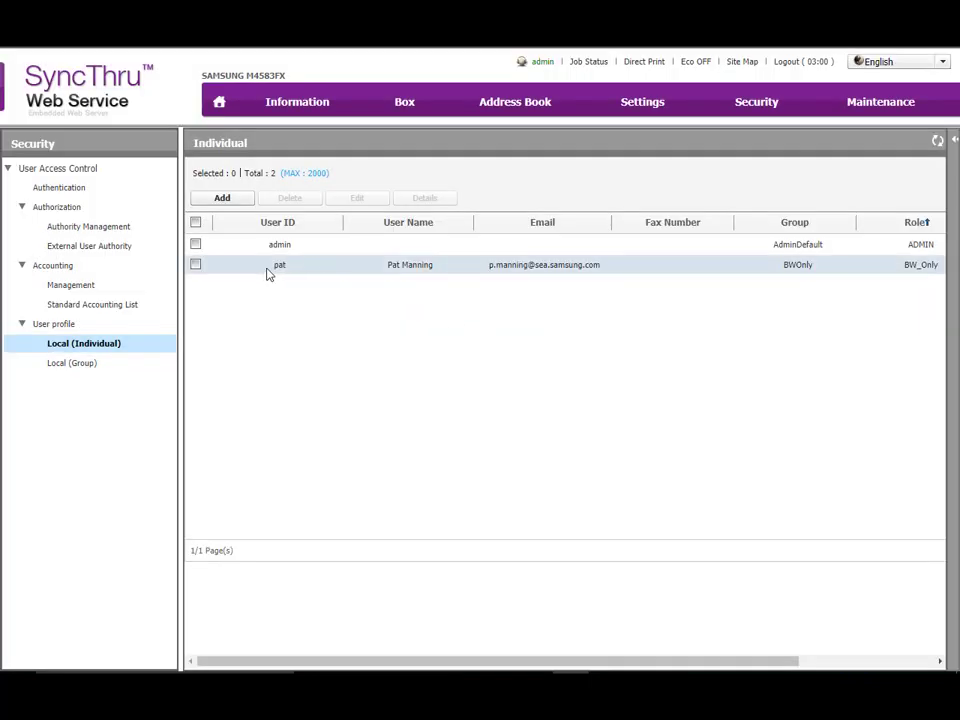
Review the standard accounting list and the permission settings of the BW_Only authority, leaving them without applying changes
click(120, 306)
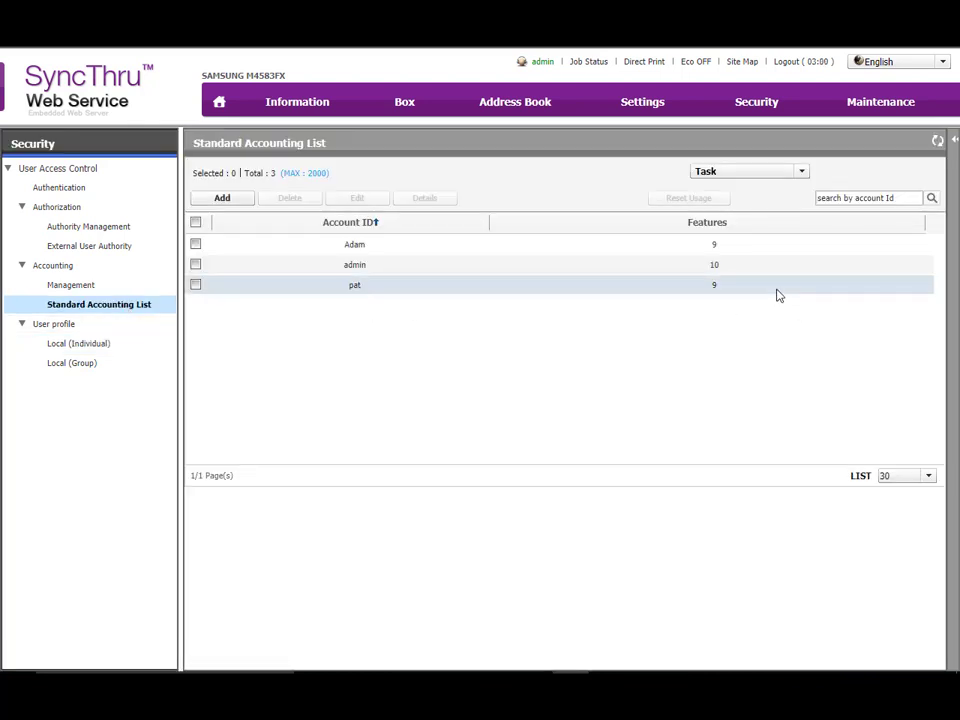
click(107, 230)
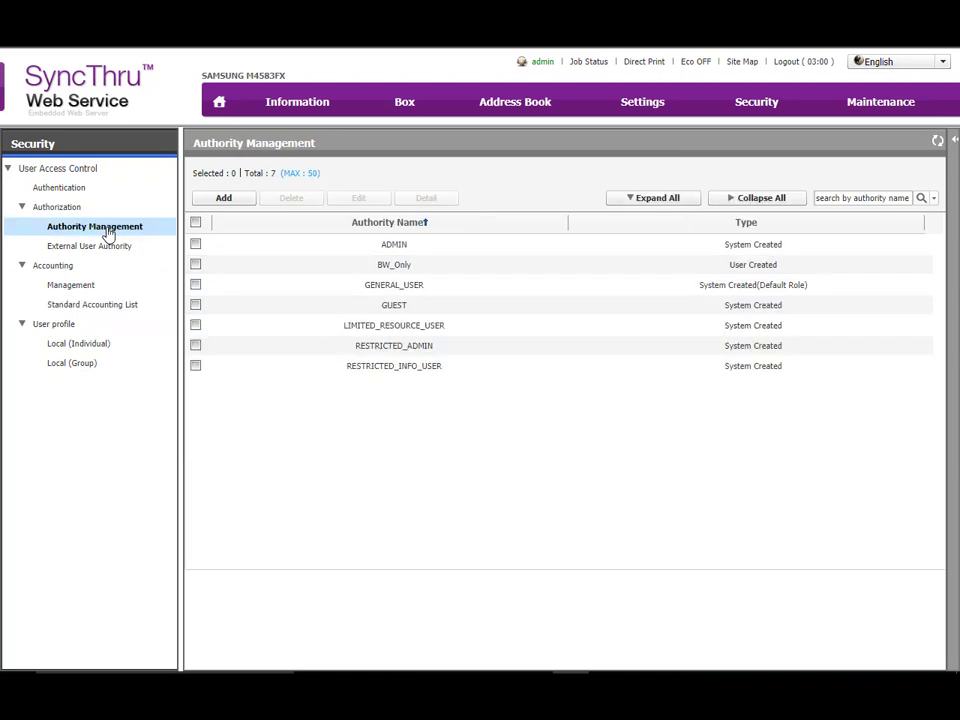
click(197, 264)
click(356, 201)
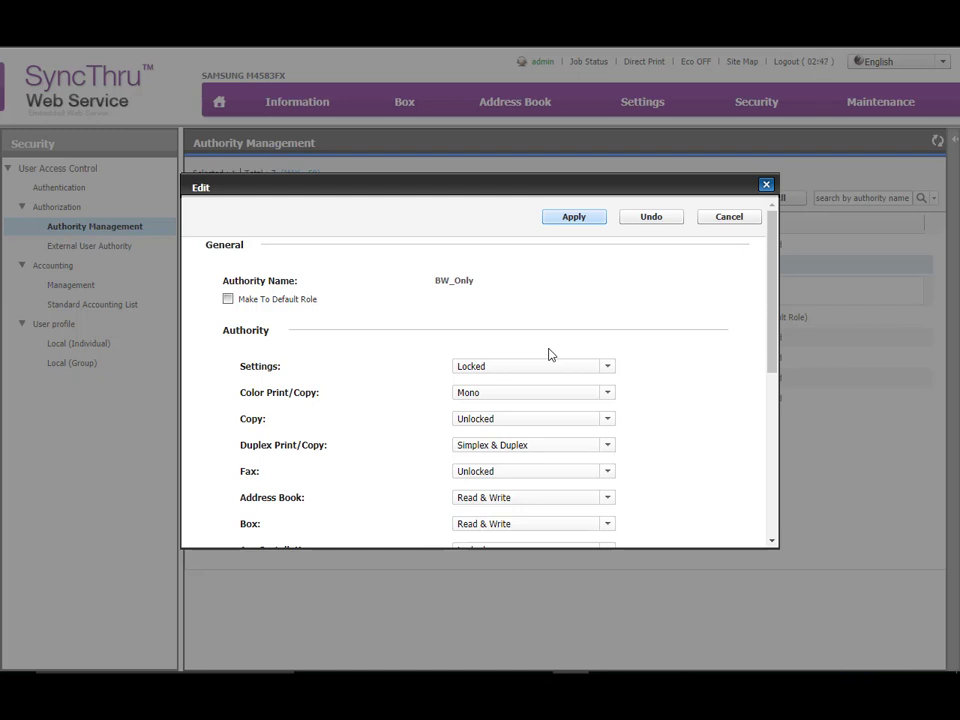
click(731, 218)
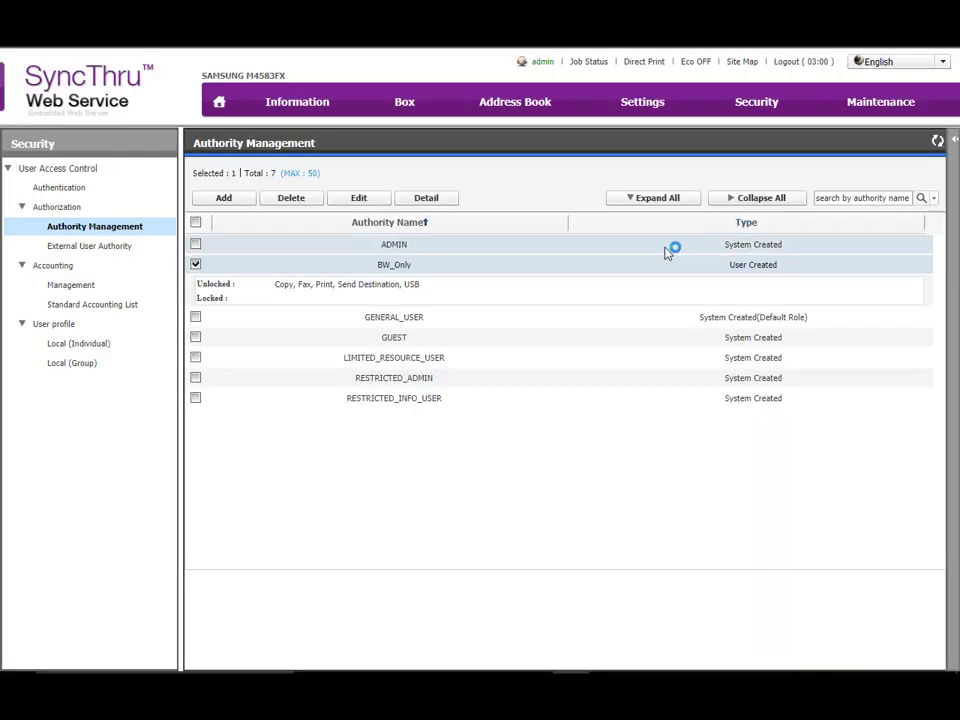